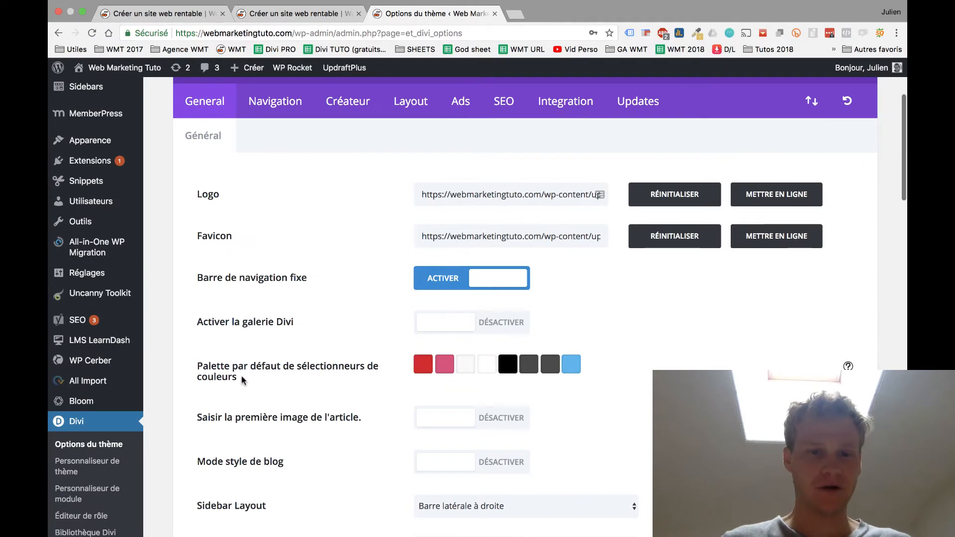
Examine the default colour picker palette in the theme options and the colours used on the published home page
left_click_drag(242, 380, 226, 361)
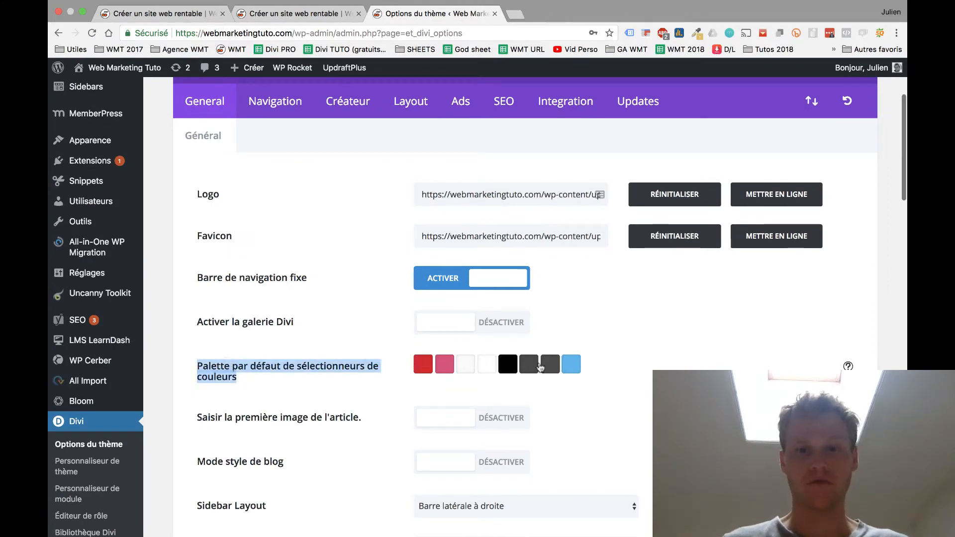
left_click(164, 14)
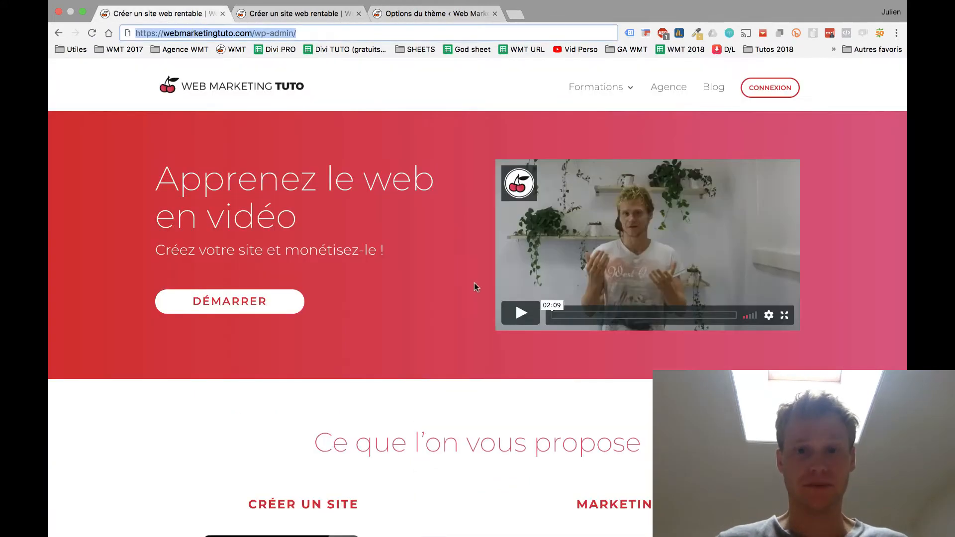
scroll(465, 324, "down", 5)
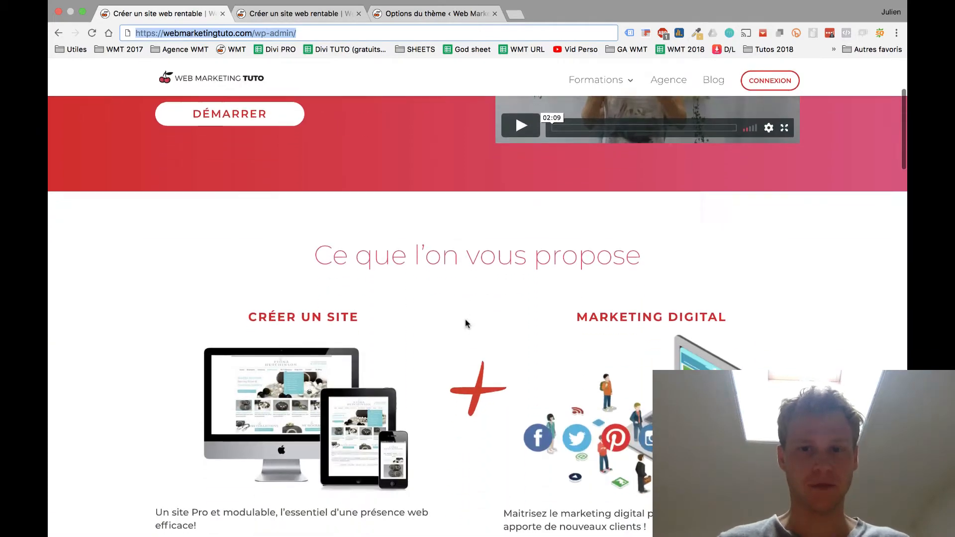
scroll(465, 321, "down", 6)
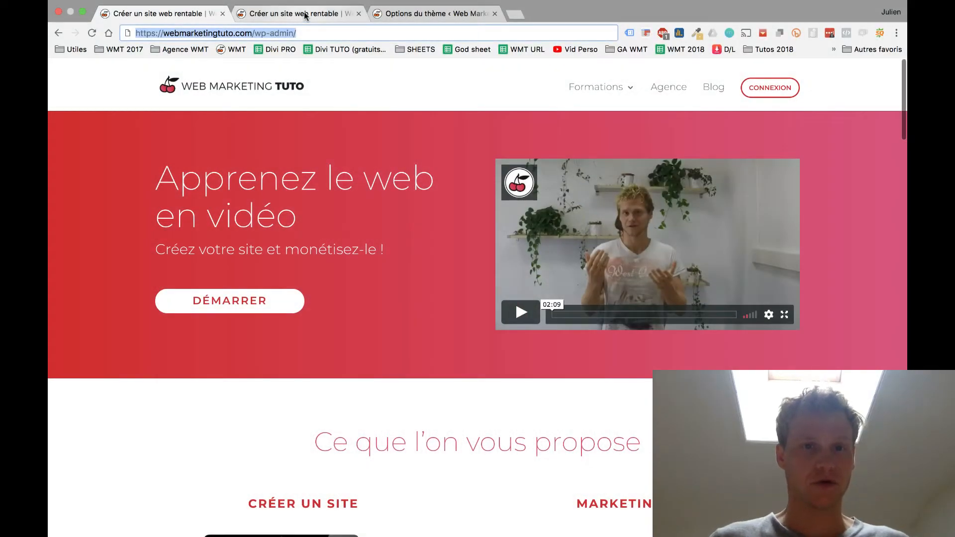
Insert a normal section with a single-column row above "Les avantages de nos formations" on the home page in the Visual Builder
left_click(305, 15)
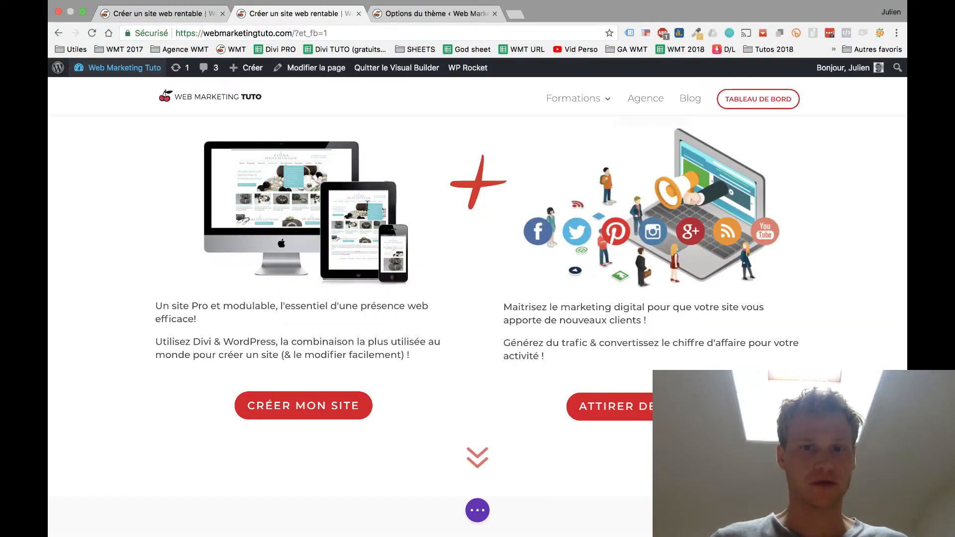
scroll(477, 349, "down", 2)
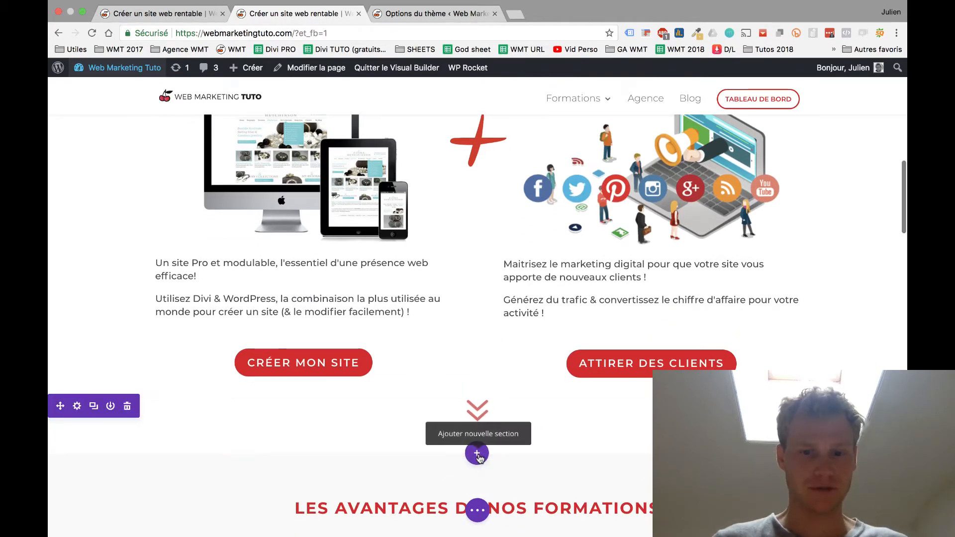
left_click(476, 454)
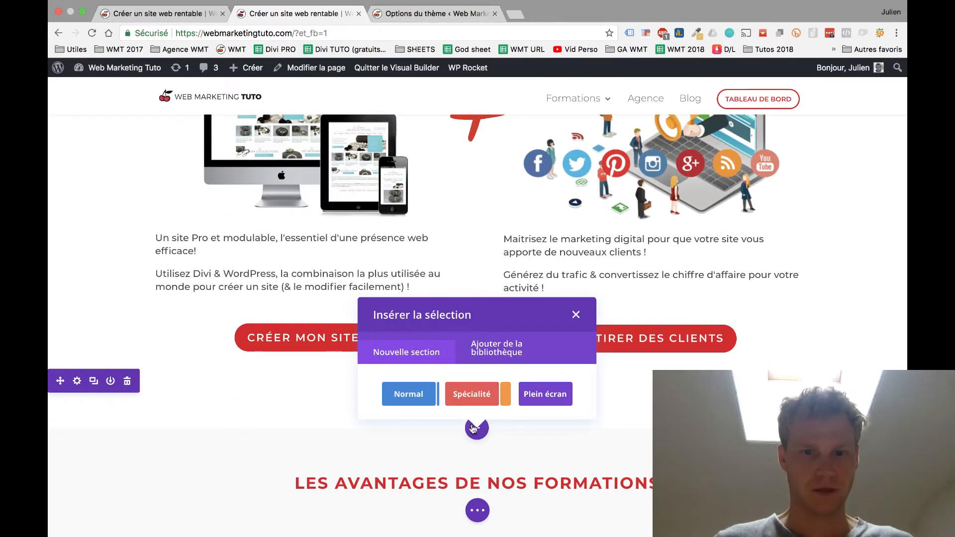
left_click(409, 394)
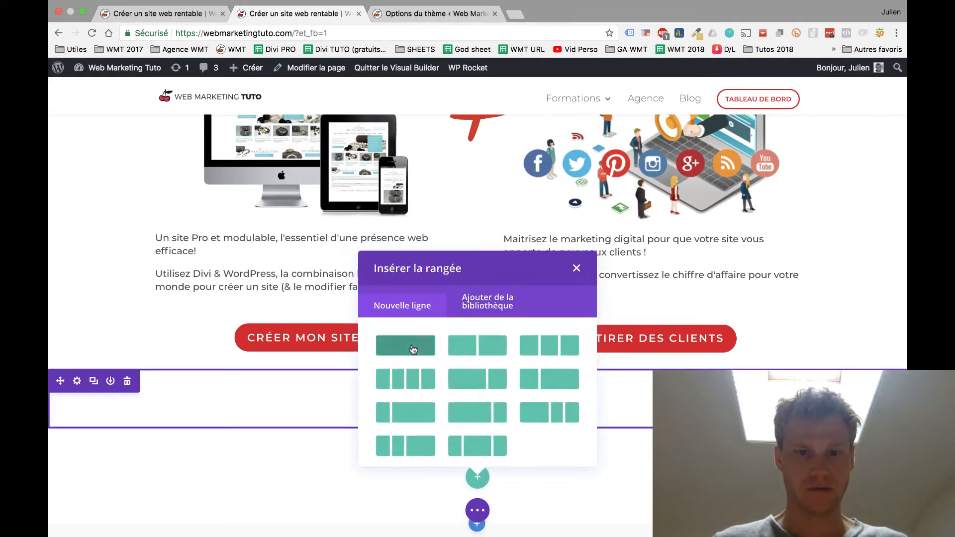
left_click(413, 350)
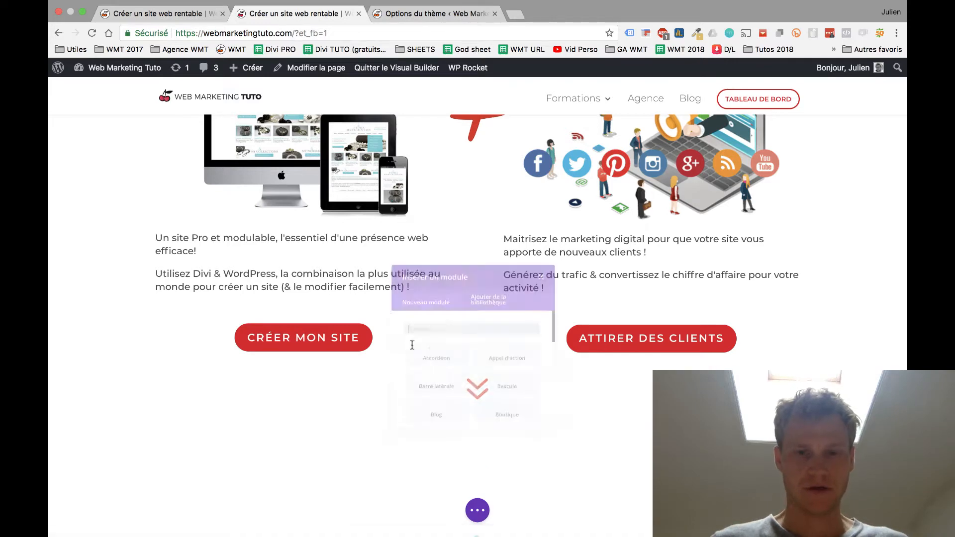
Add a Texte module containing "Titre" to the new row and save it
type("te")
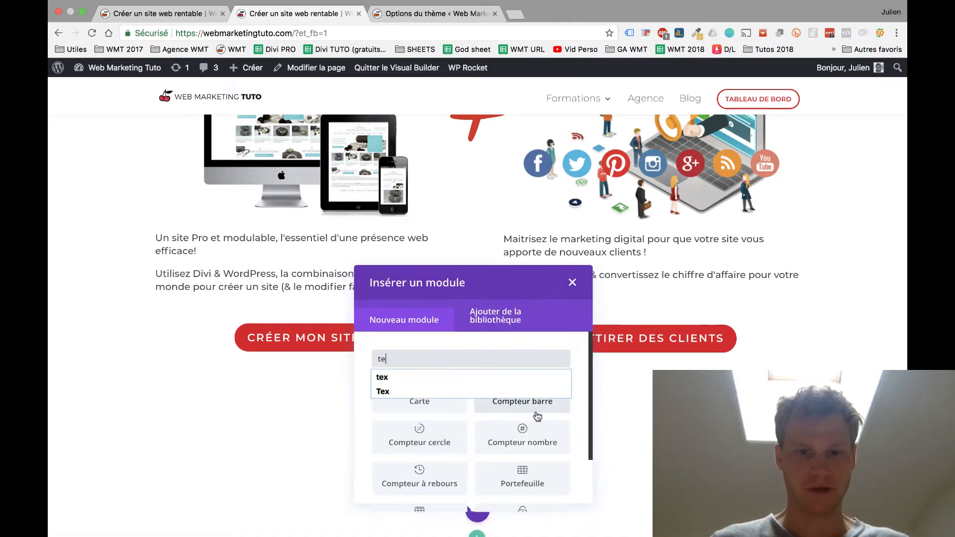
type("xte")
left_click(455, 408)
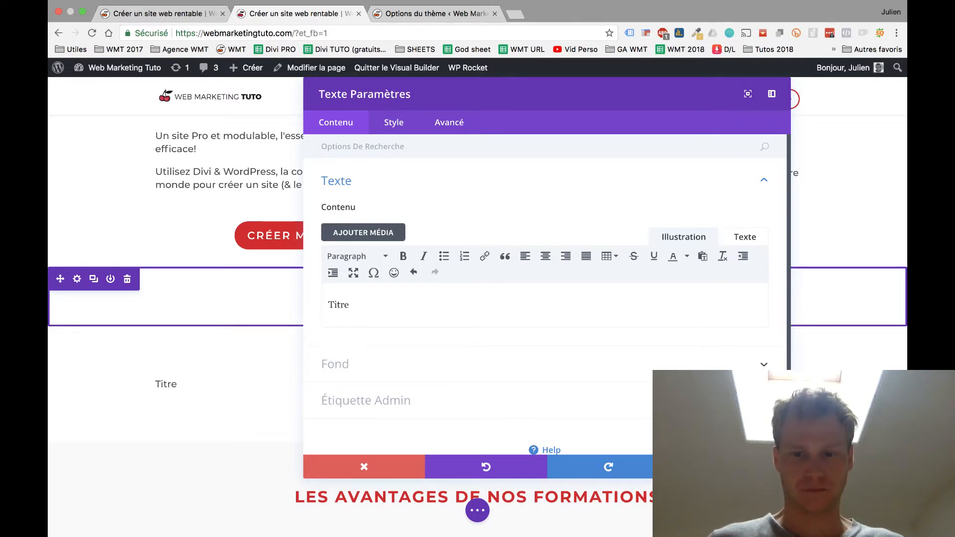
left_click(730, 467)
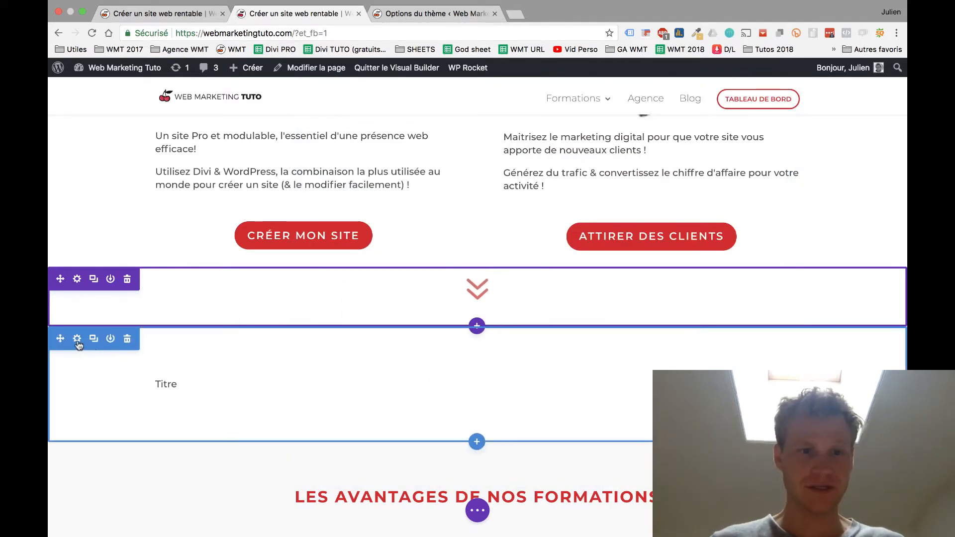
Try the palette's red as the new section's background colour, and set it to the palette's pink
left_click(77, 339)
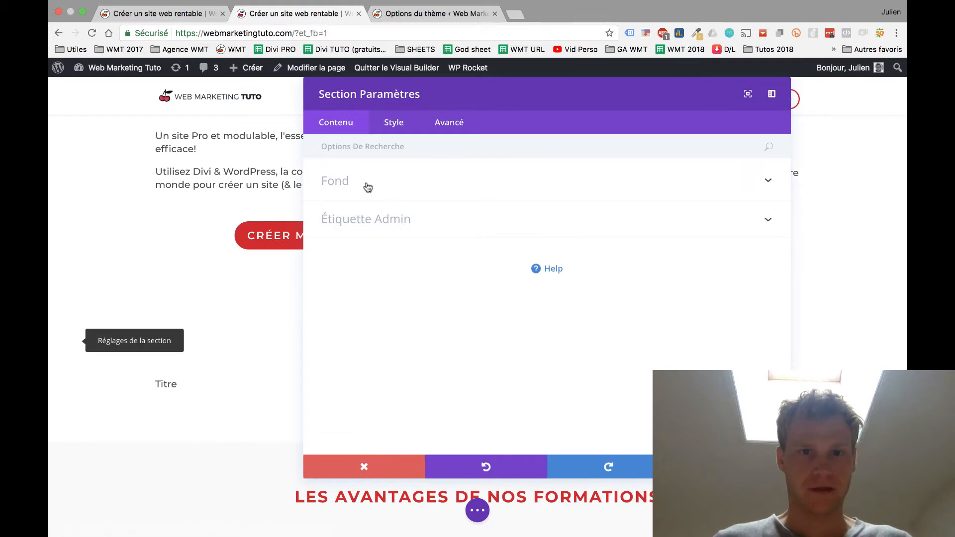
left_click(367, 188)
left_click(545, 292)
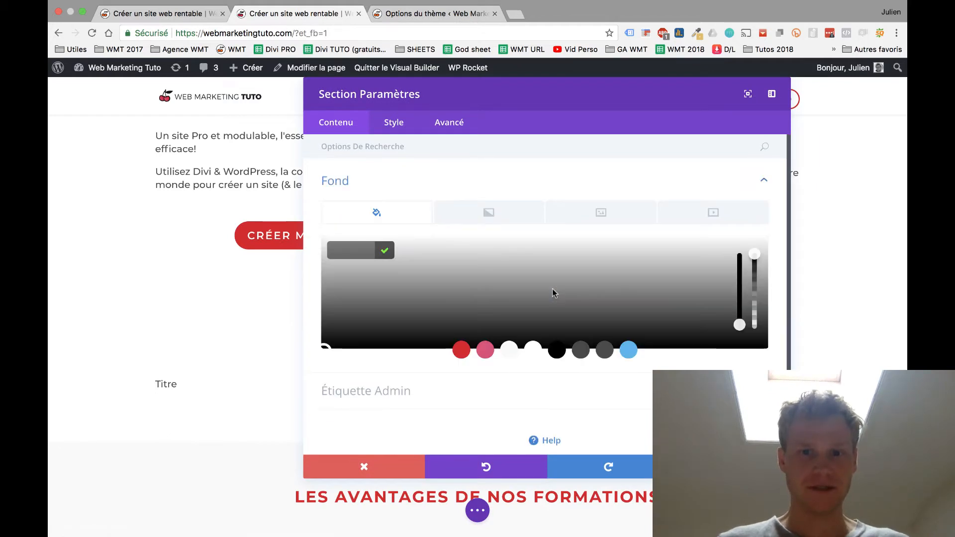
left_click(463, 351)
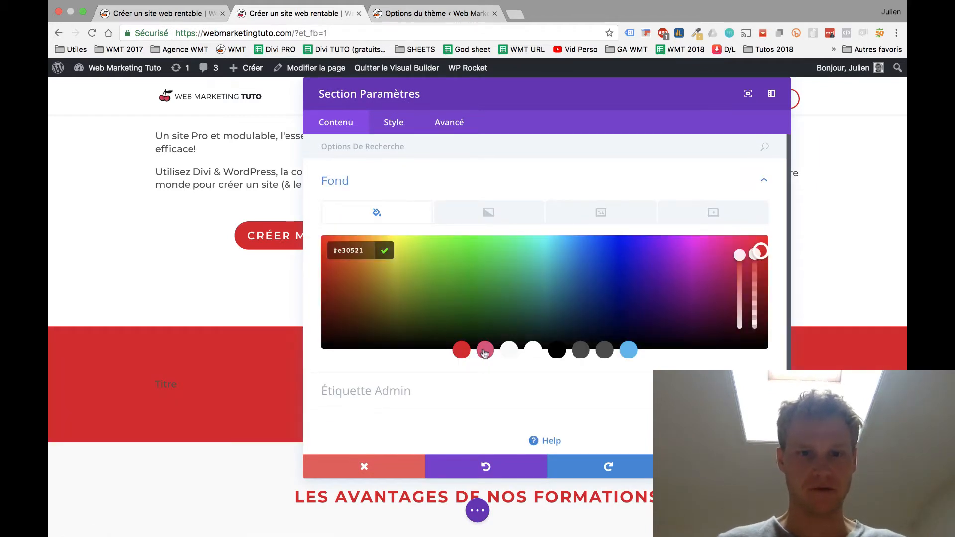
left_click(485, 351)
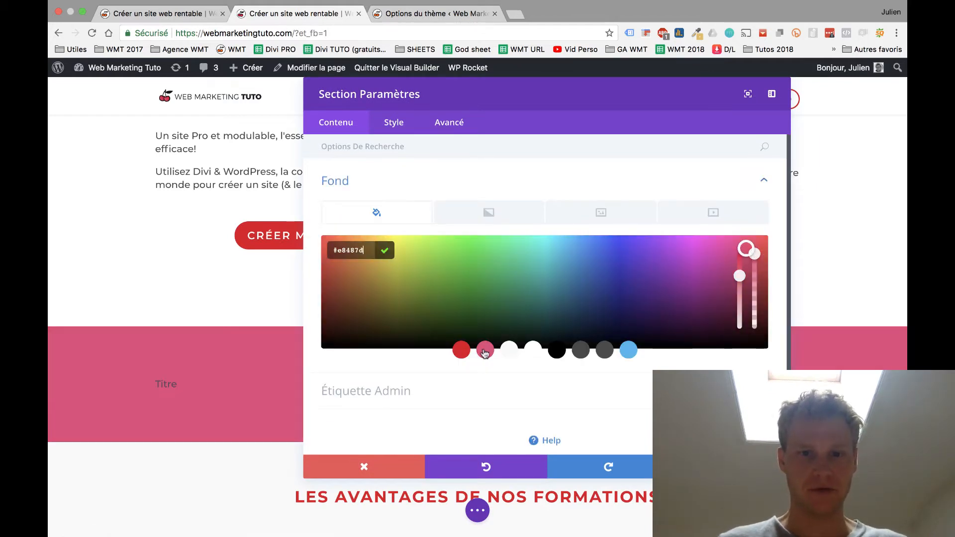
Give the section a background gradient running from the palette's red to the palette's pink
left_click(487, 219)
left_click(545, 292)
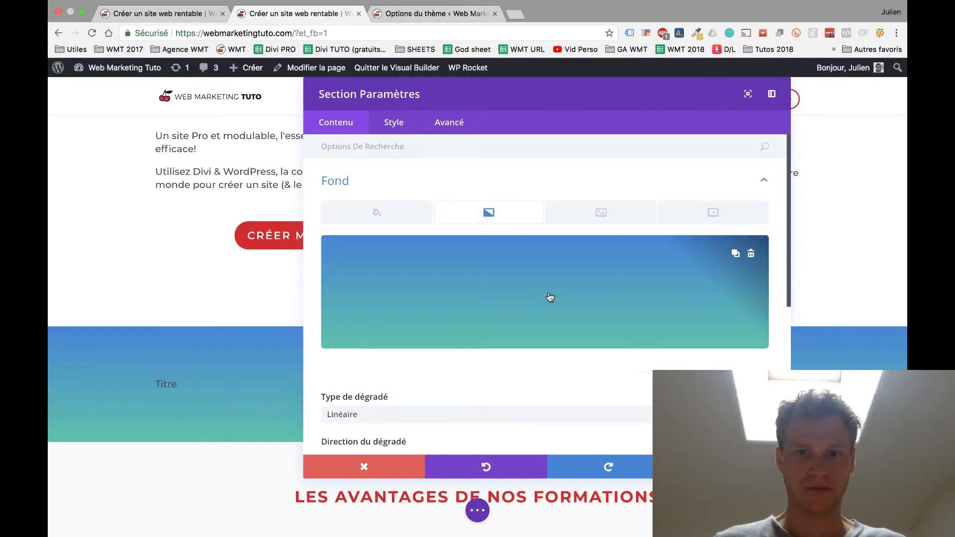
left_click(330, 369)
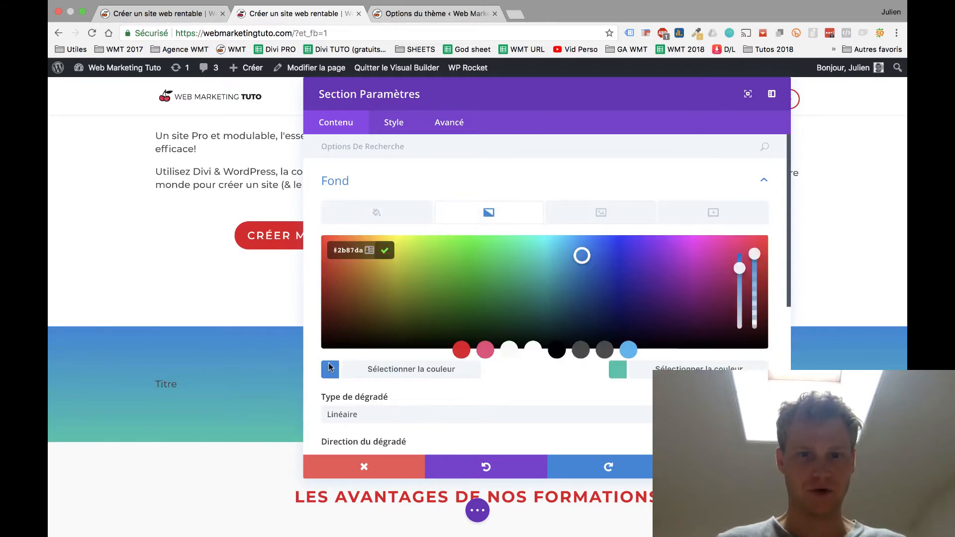
left_click(461, 350)
left_click(617, 372)
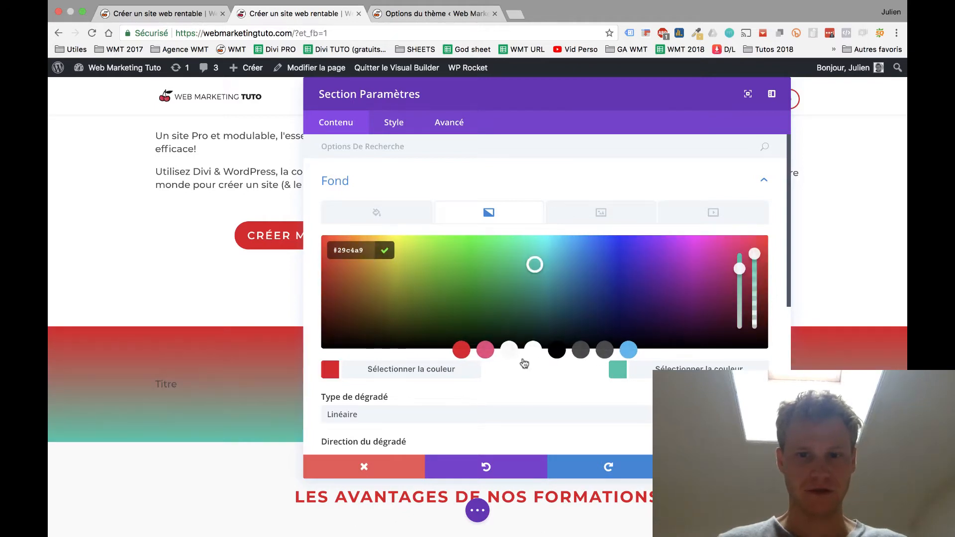
left_click(486, 351)
Set the linear gradient's direction to 90deg and save the section settings
scroll(546, 393, "down", 2)
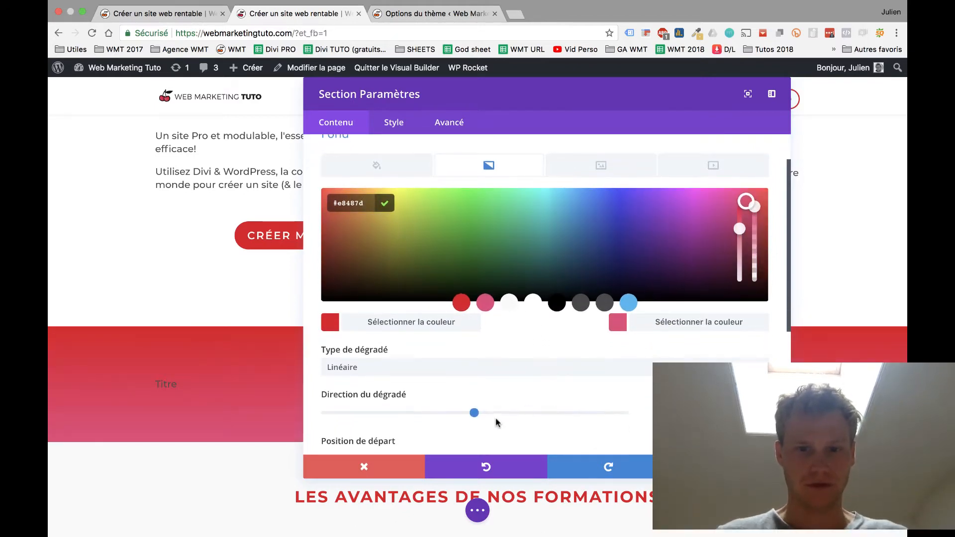
left_click_drag(473, 413, 393, 418)
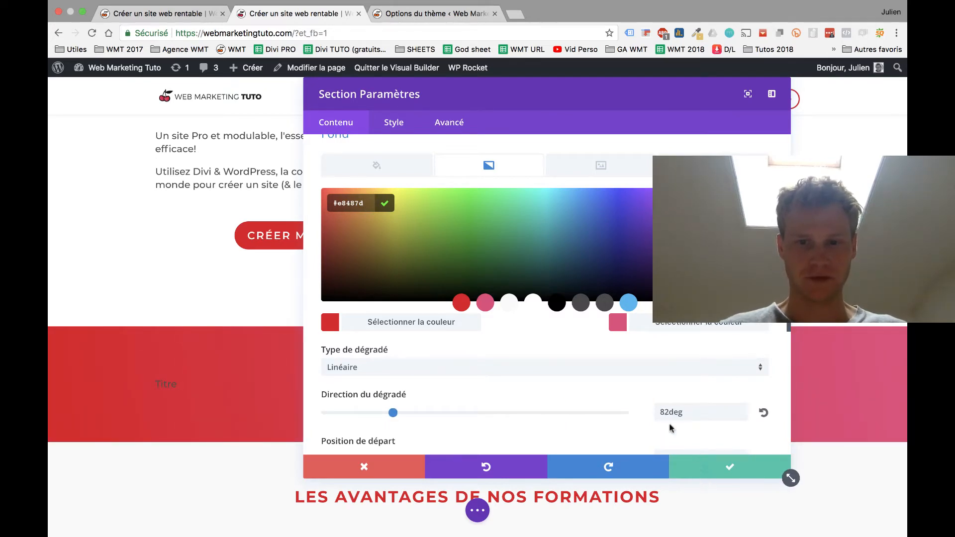
left_click_drag(670, 412, 633, 413)
type("90")
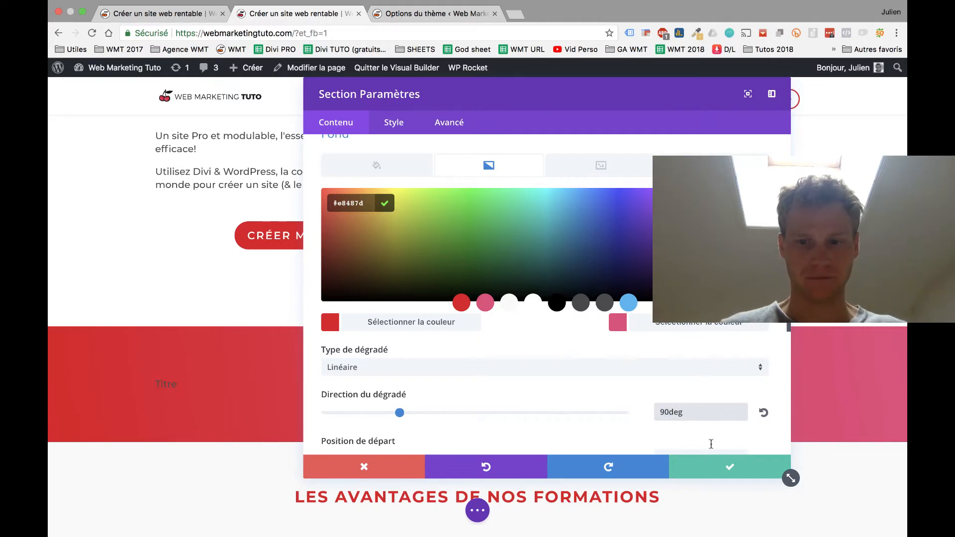
left_click(727, 465)
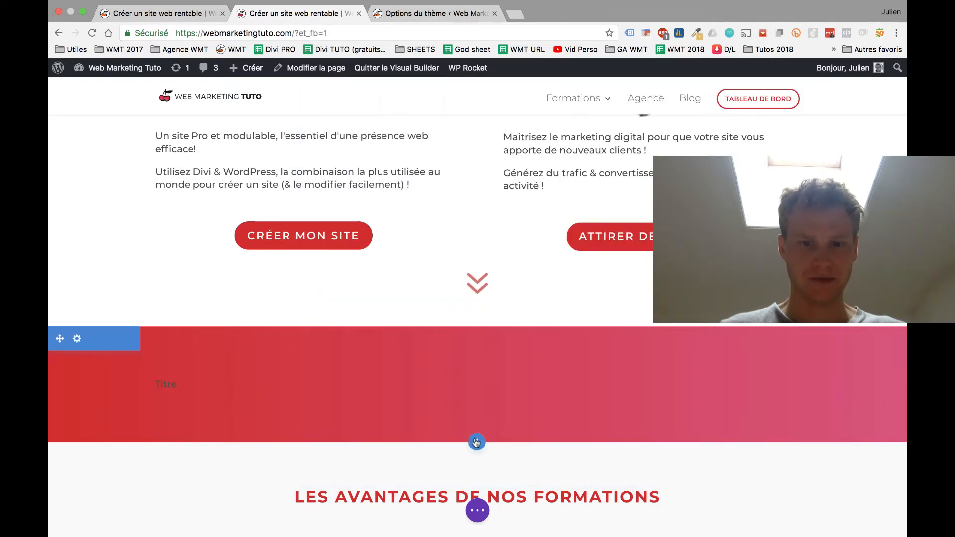
Increase the gradient section's bottom padding and compare the section with the rest of the page
left_click_drag(476, 442, 452, 484)
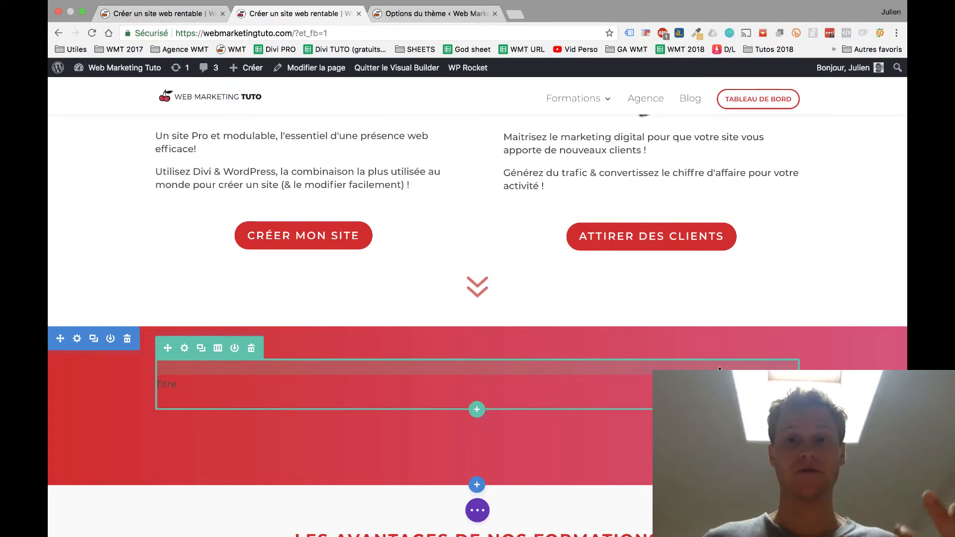
scroll(720, 369, "up", 10)
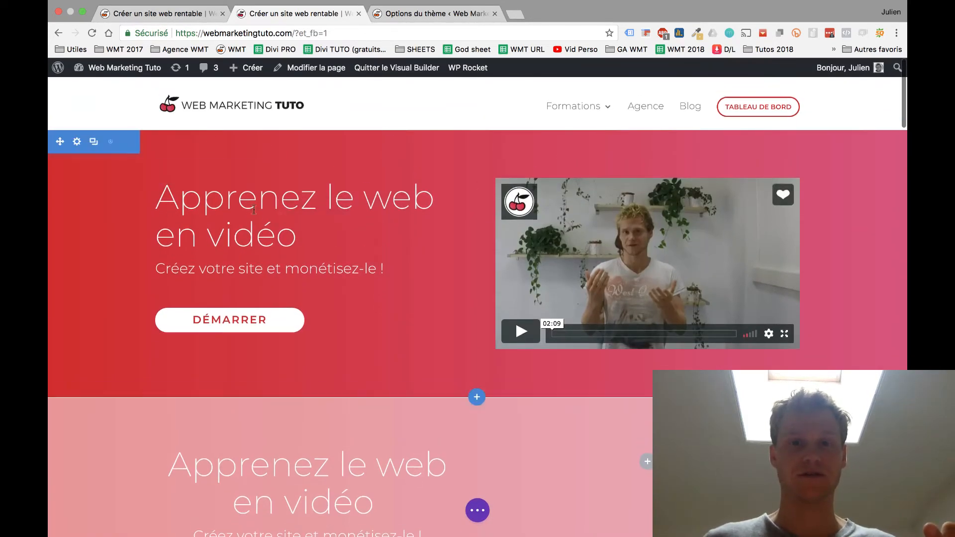
scroll(742, 317, "down", 8)
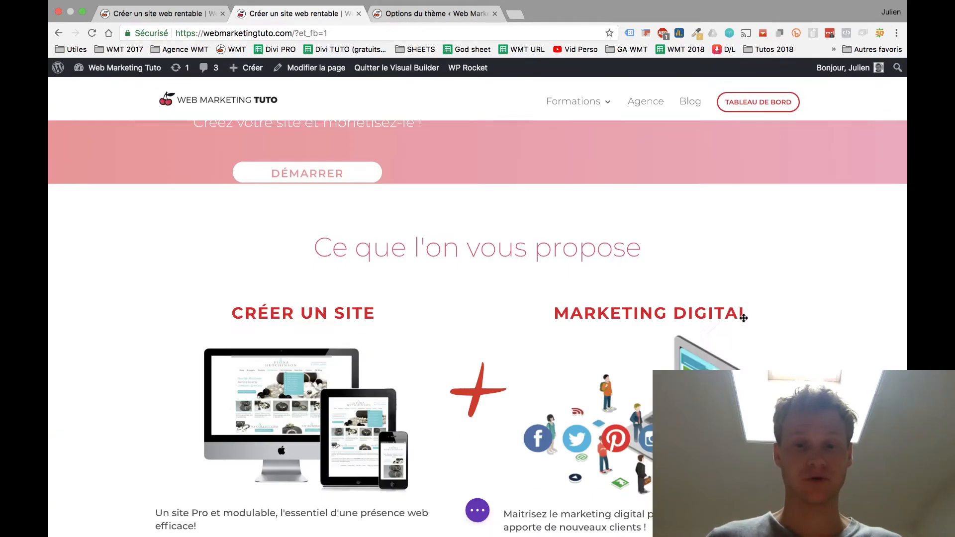
scroll(743, 317, "down", 10)
scroll(743, 318, "up", 5)
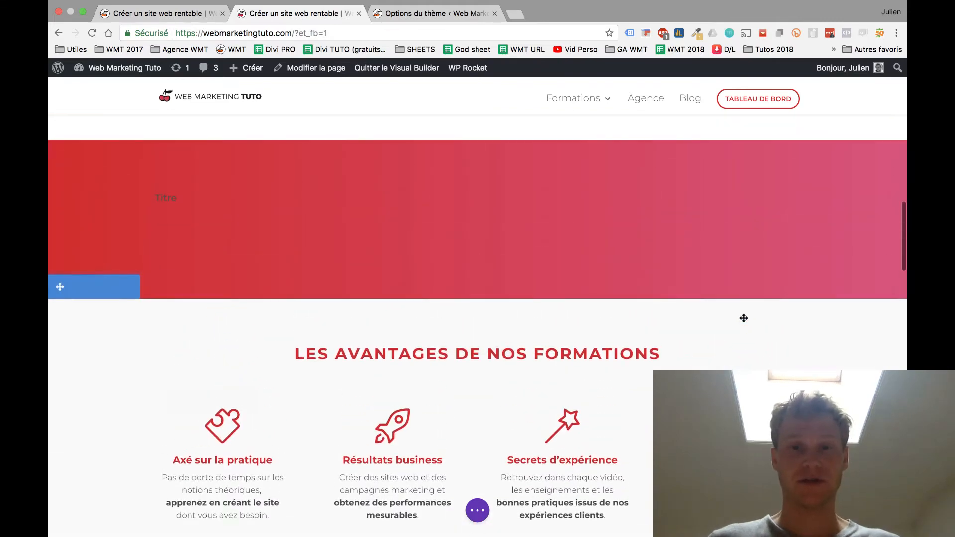
scroll(743, 318, "up", 3)
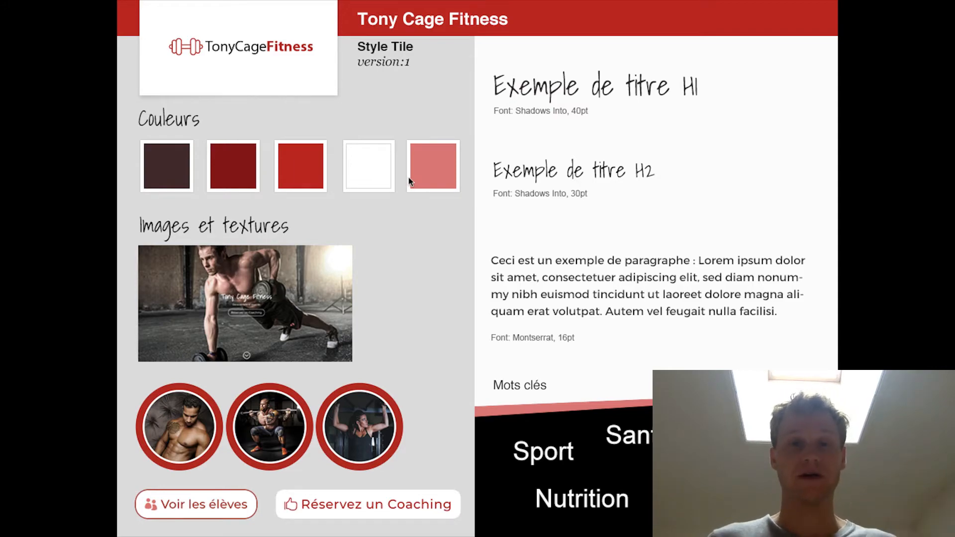
Switch from the style tile to the Tony Cage Fitness website and open its Divi theme options
key("ctrl+Right")
key("ctrl+Right")
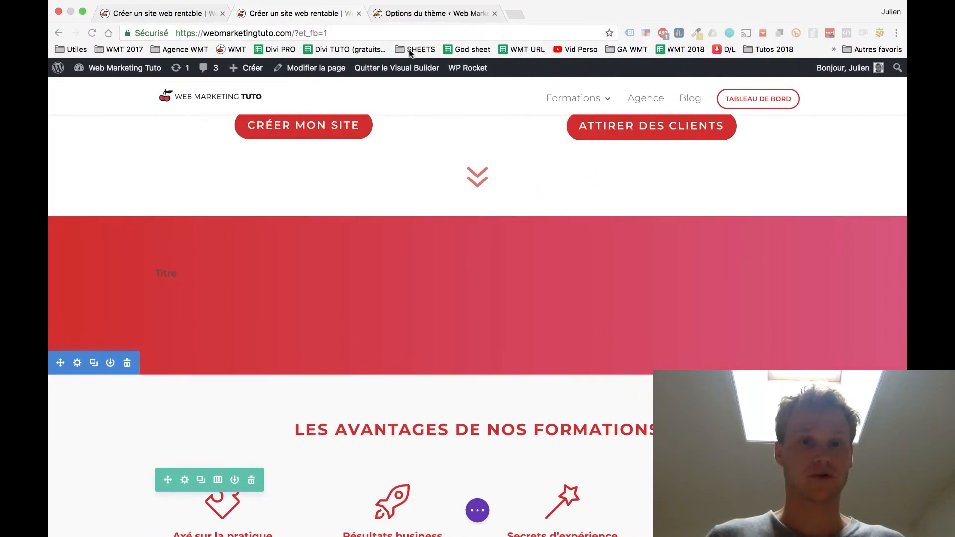
left_click(410, 14)
key("ctrl+Left")
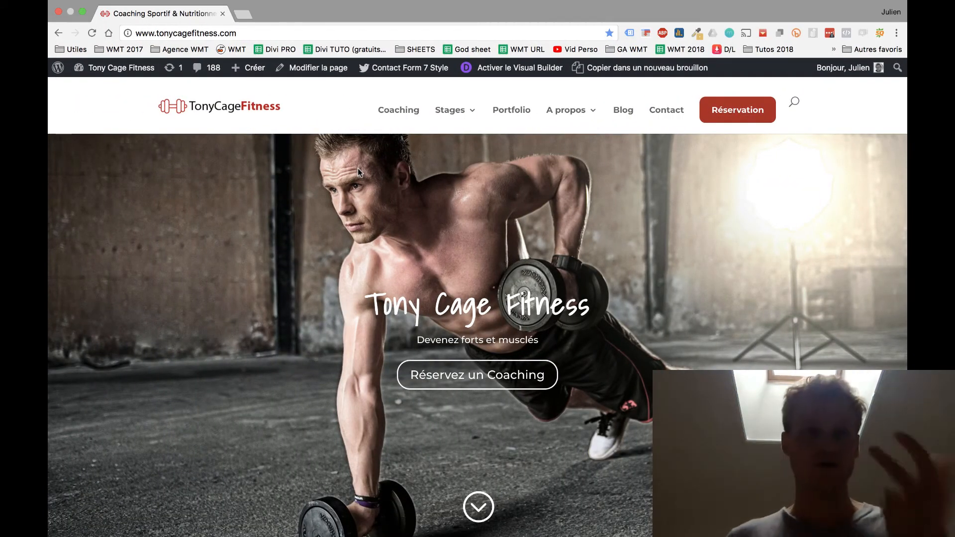
mouse_move(145, 66)
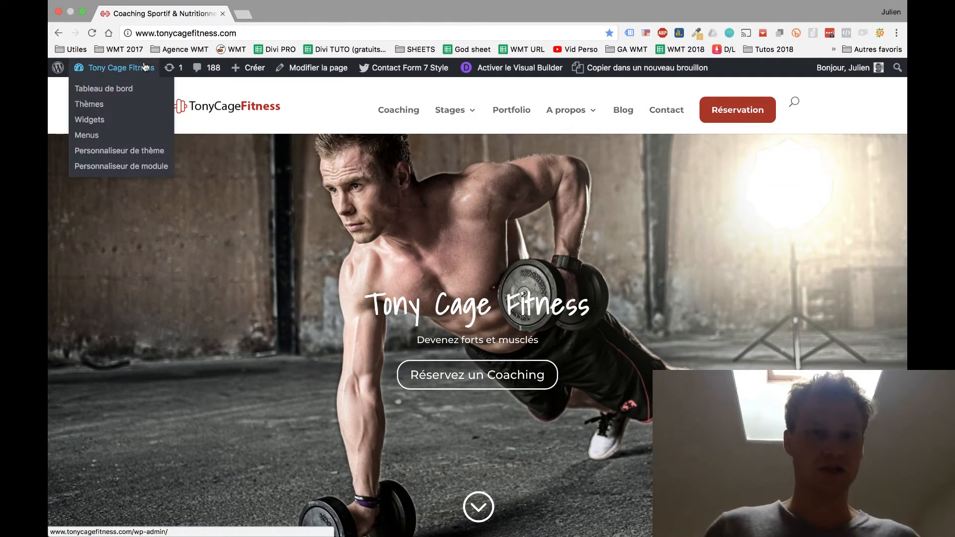
left_click(145, 67)
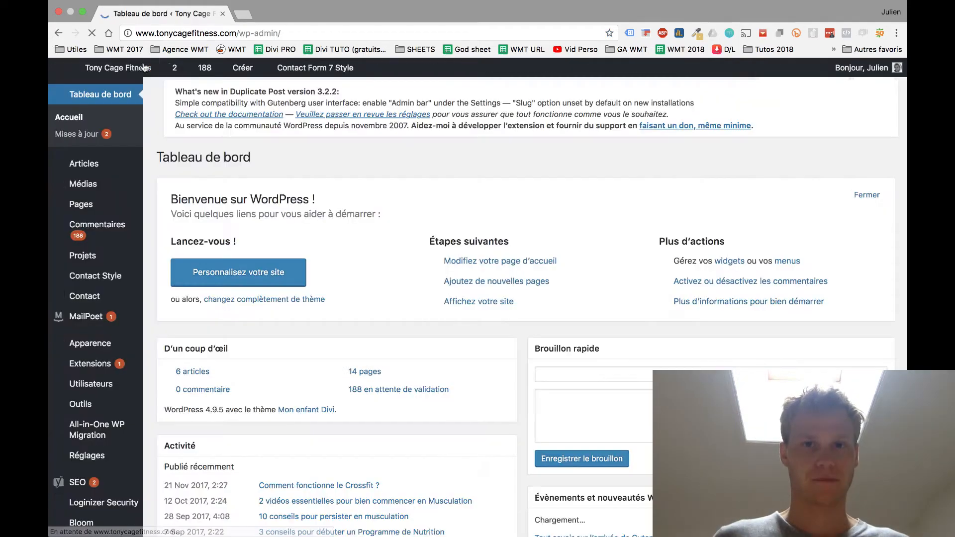
mouse_move(107, 459)
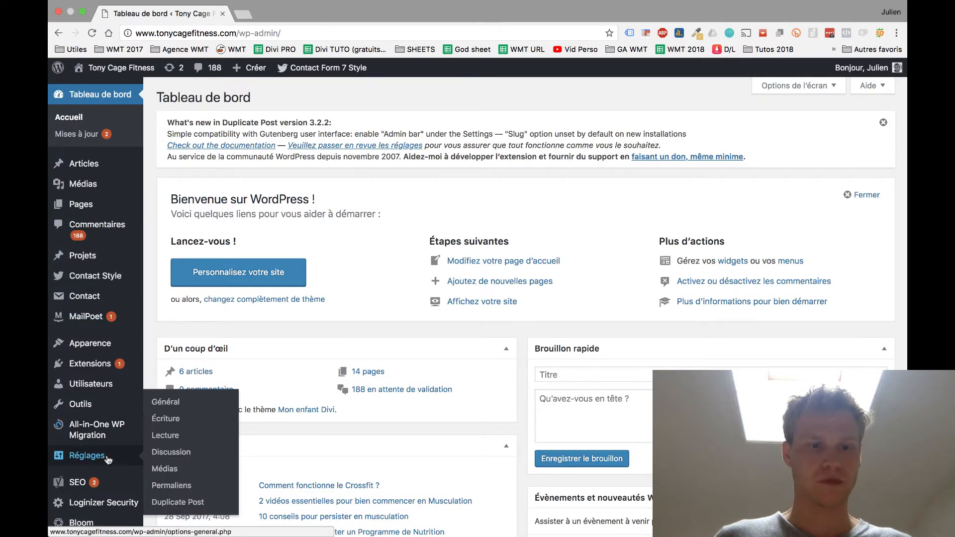
scroll(108, 460, "down", 5)
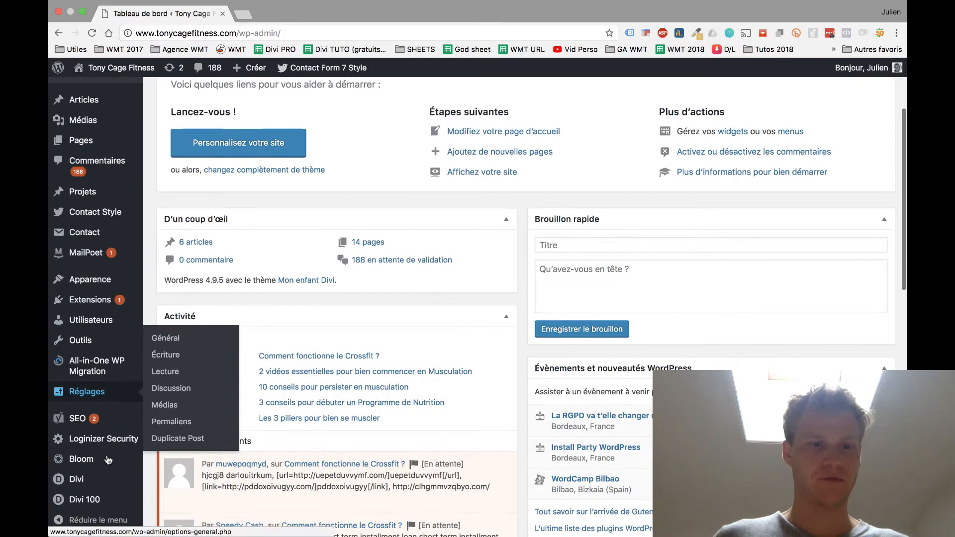
left_click(95, 481)
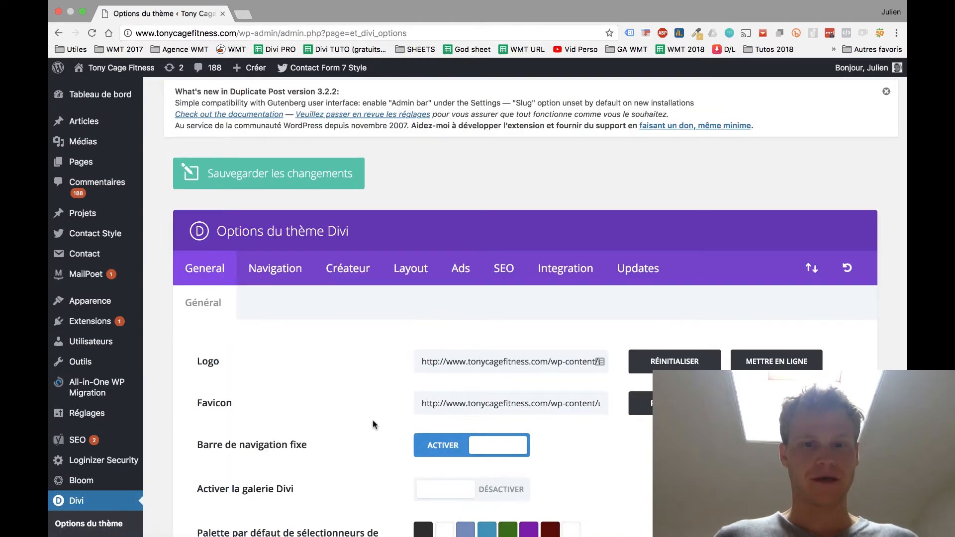
Copy the black code 2d2d2d from the Couleurs TCF note and set it as the first default palette colour in the Divi theme options
scroll(374, 424, "down", 3)
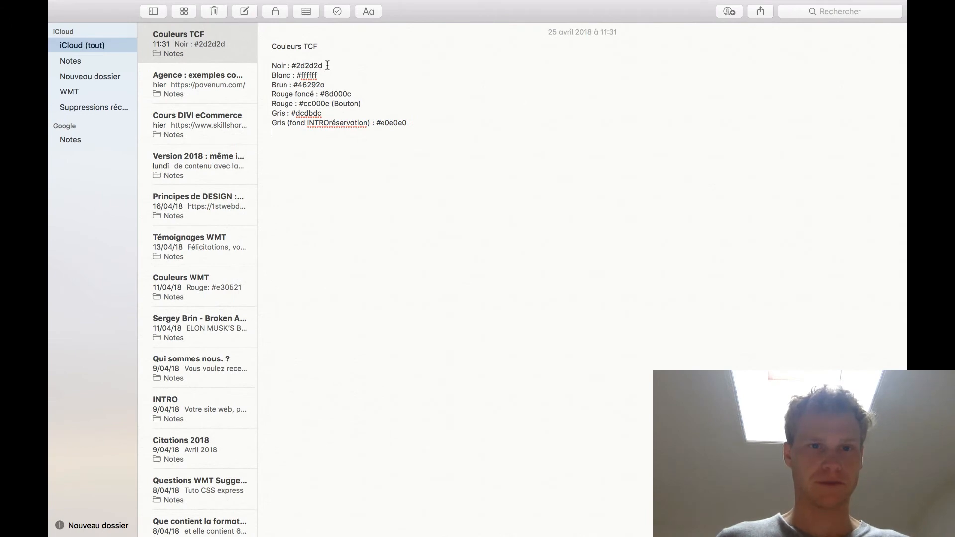
double_click(327, 66)
double_click(319, 65)
key("ctrl+c")
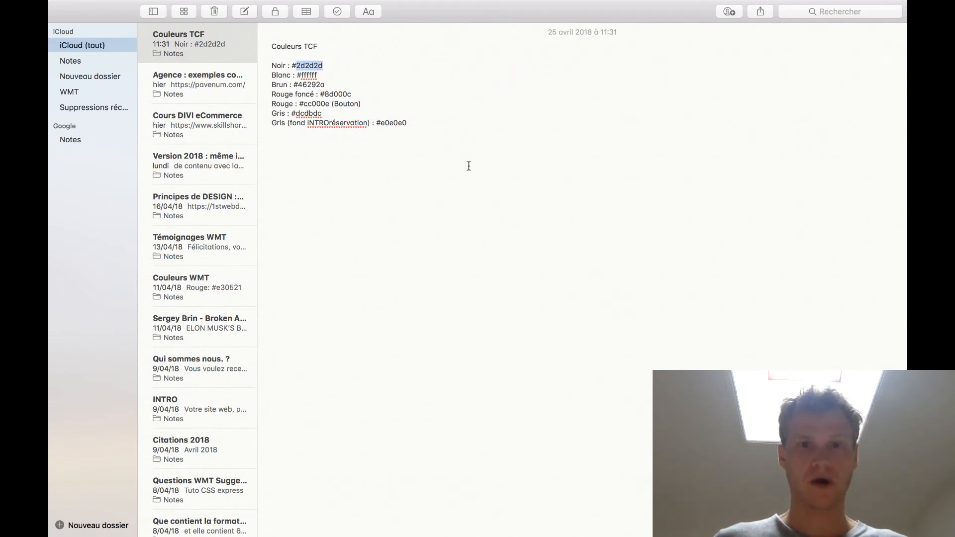
key("ctrl+Right")
left_click(425, 381)
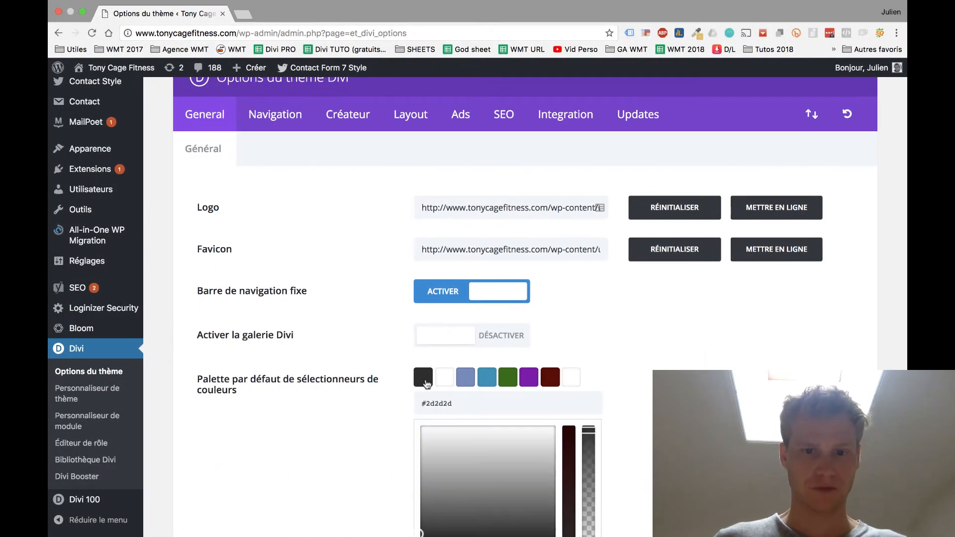
key("ctrl+a")
key("ctrl+v")
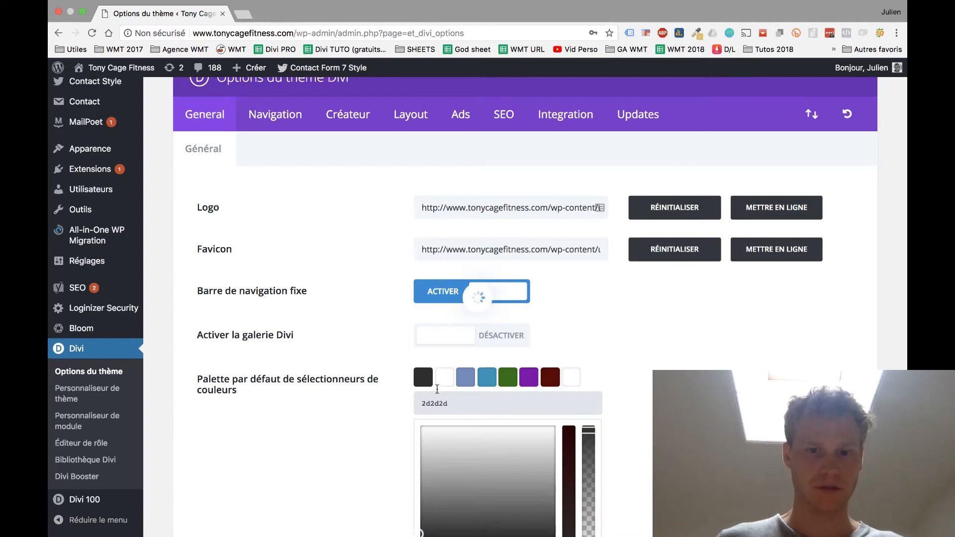
Copy the brown code 46292a from the Couleurs TCF note and set it as the third palette colour
key("ctrl+Left")
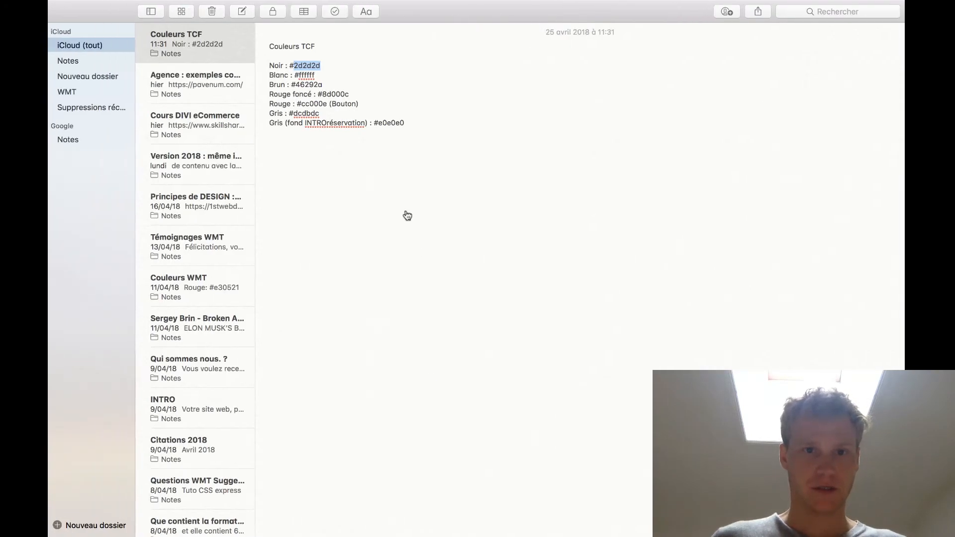
triple_click(314, 85)
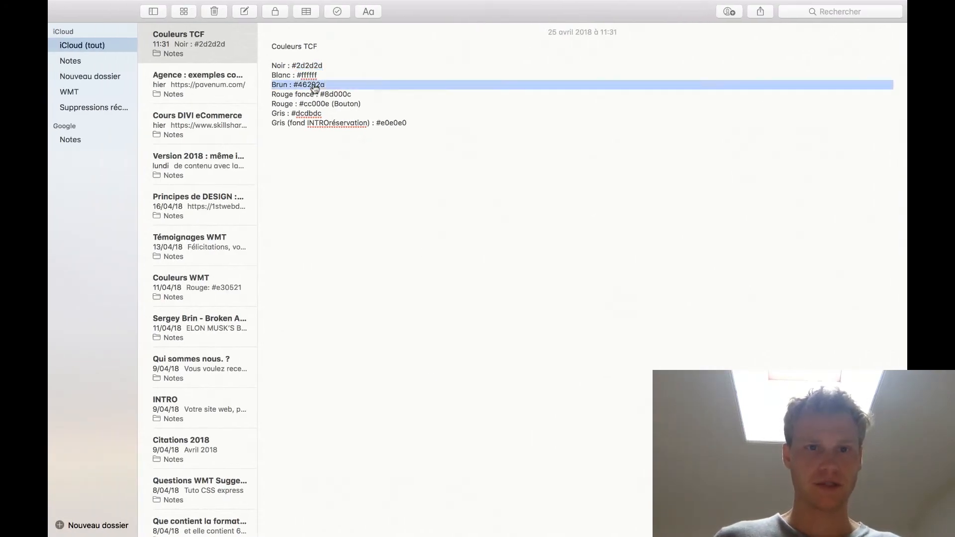
double_click(319, 86)
key("super+c")
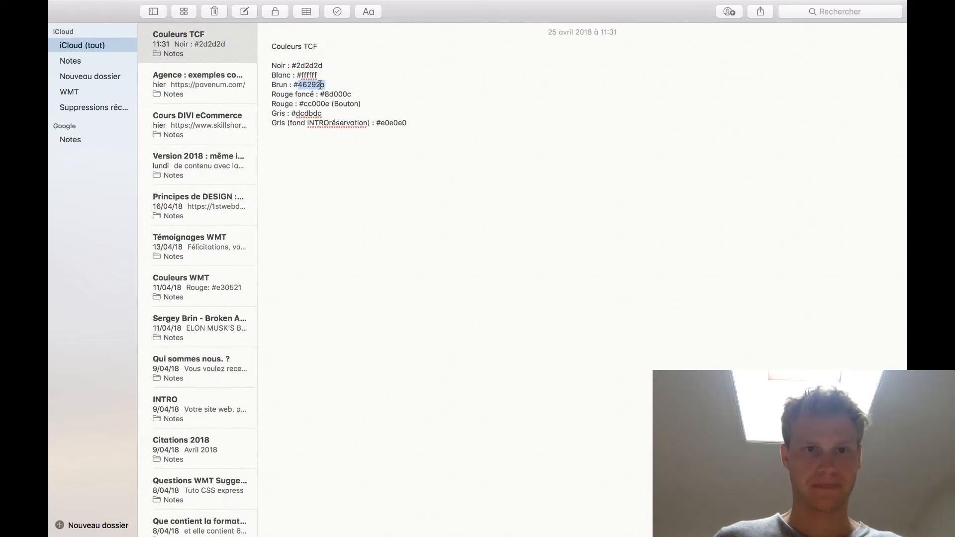
key("ctrl+Right")
key("ctrl+Right")
key("ctrl+Right")
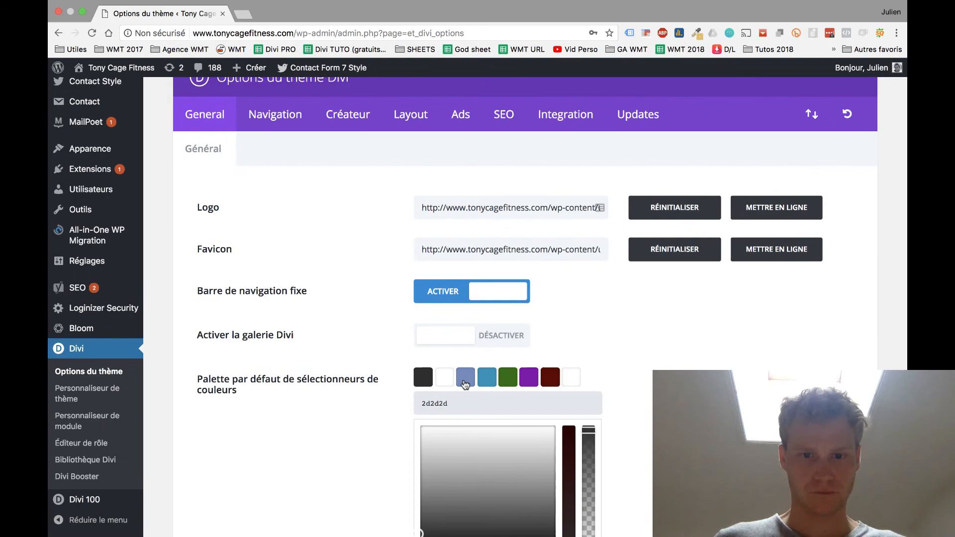
left_click(465, 385)
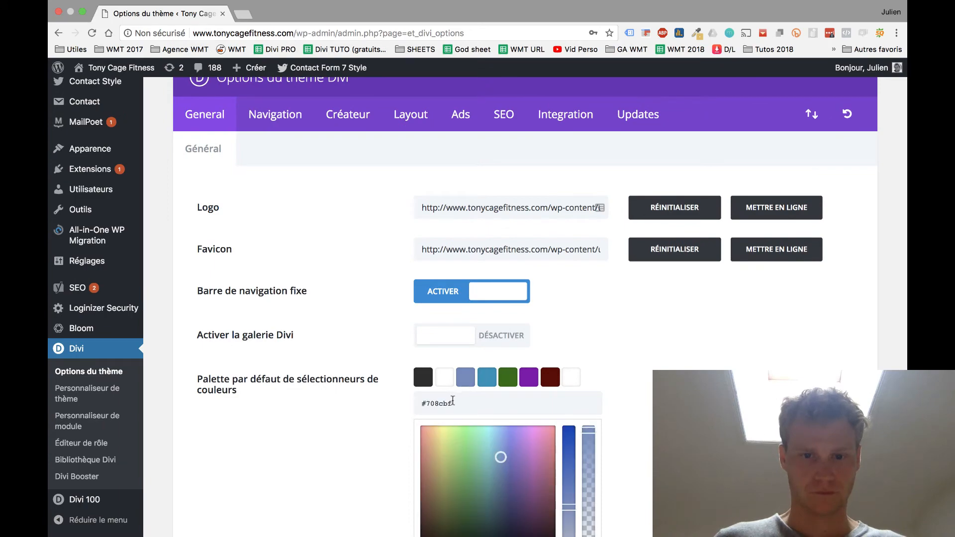
double_click(452, 401)
key("super+v")
key("Return")
Replace the fourth palette colour with the note's dark red, 8d000c
key("ctrl+Left")
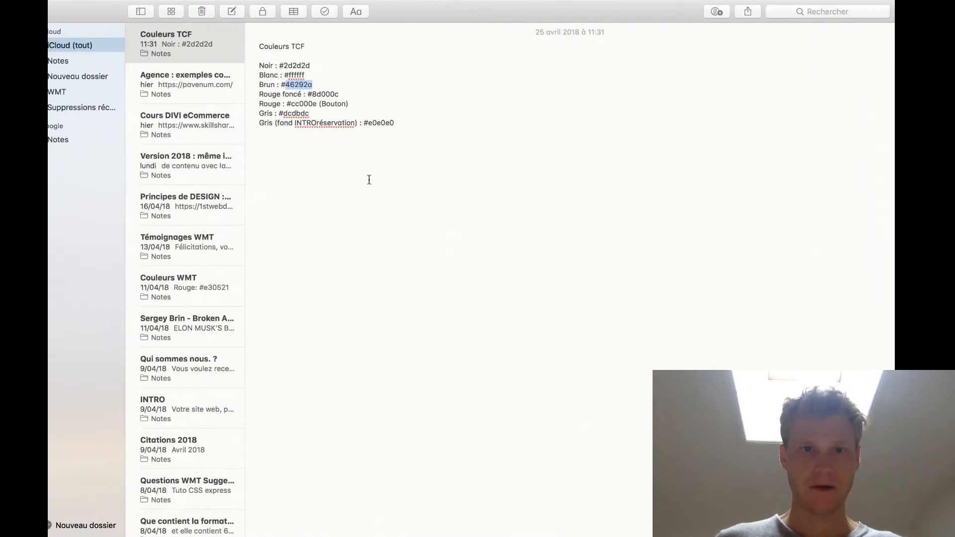
double_click(337, 95)
key("ctrl+Right")
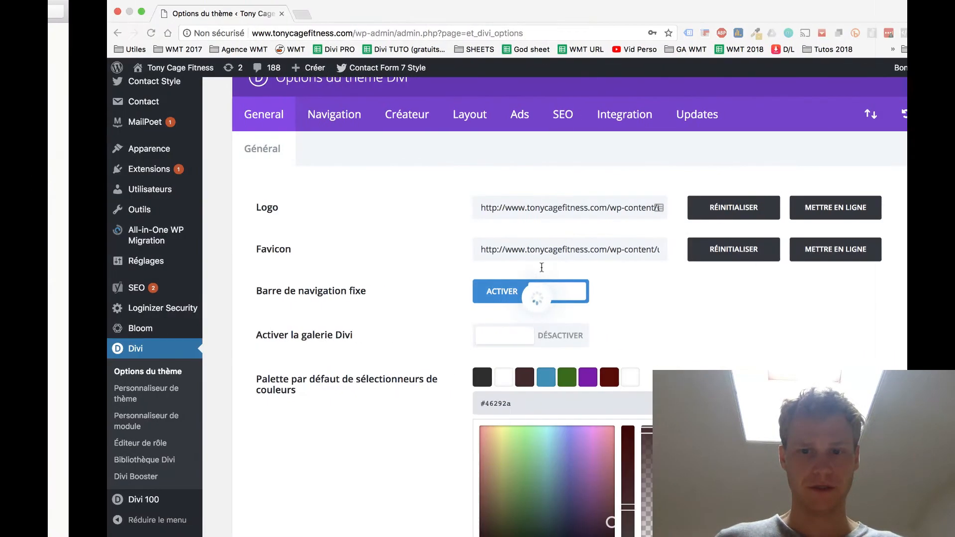
left_click(486, 380)
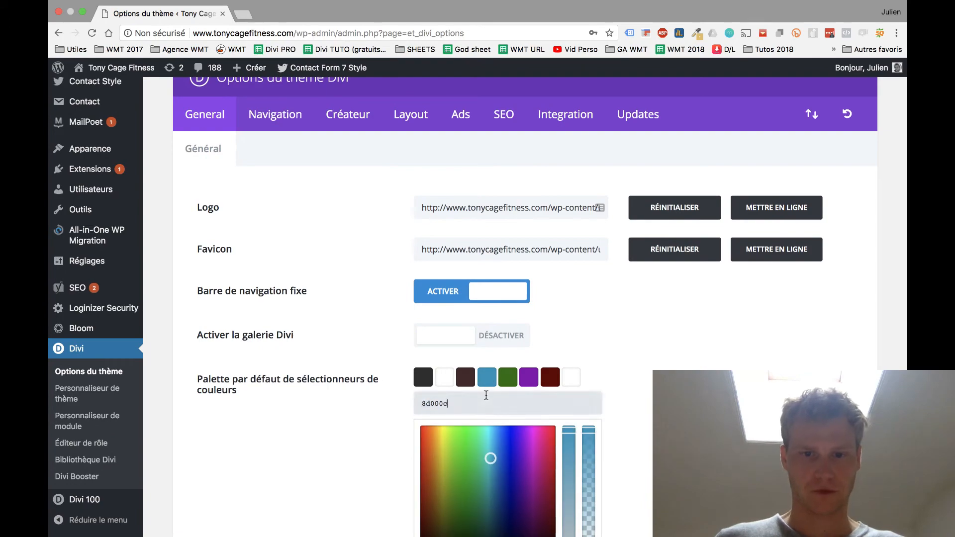
key("Return")
Copy the button red cc000e from the note and set it as the fifth palette colour, replacing the green
key("ctrl+Left")
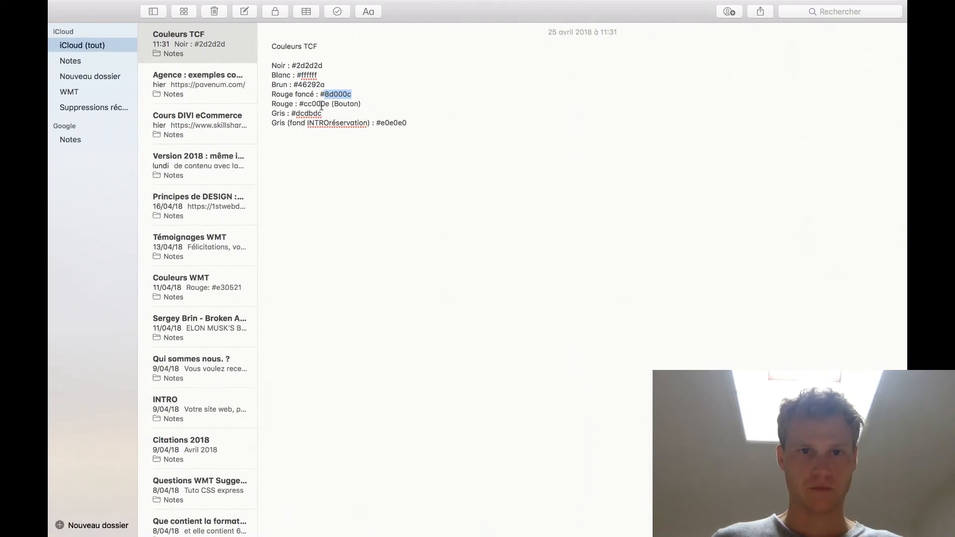
double_click(317, 104)
key("ctrl+Right")
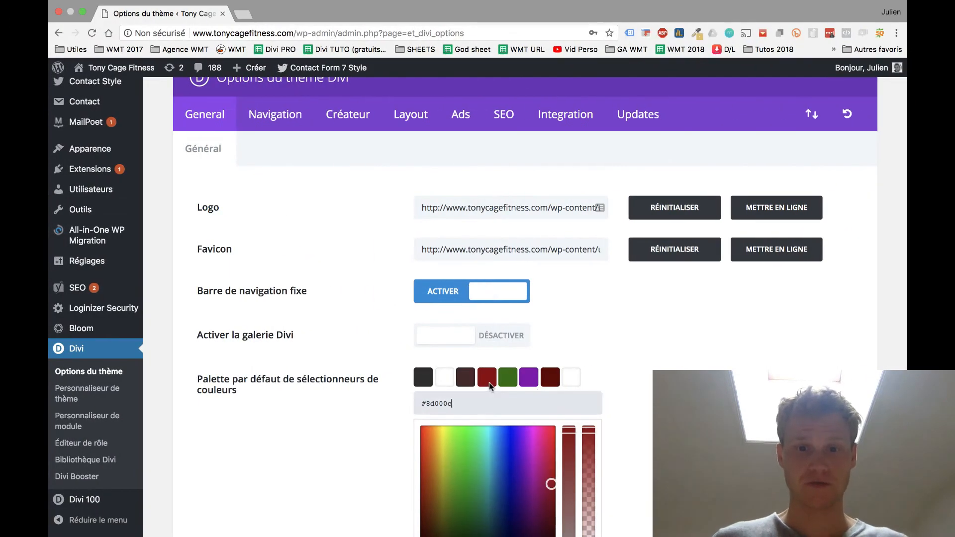
left_click(484, 400)
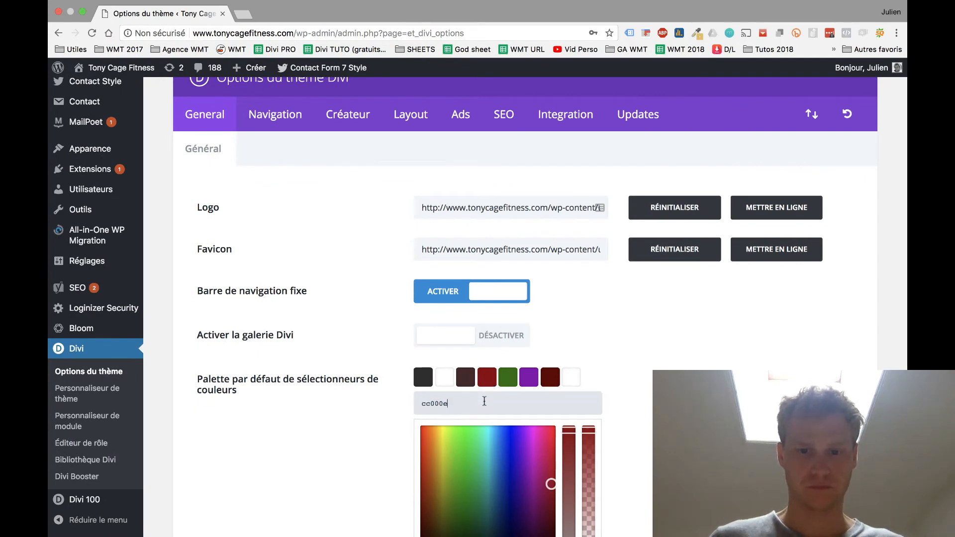
left_click(511, 381)
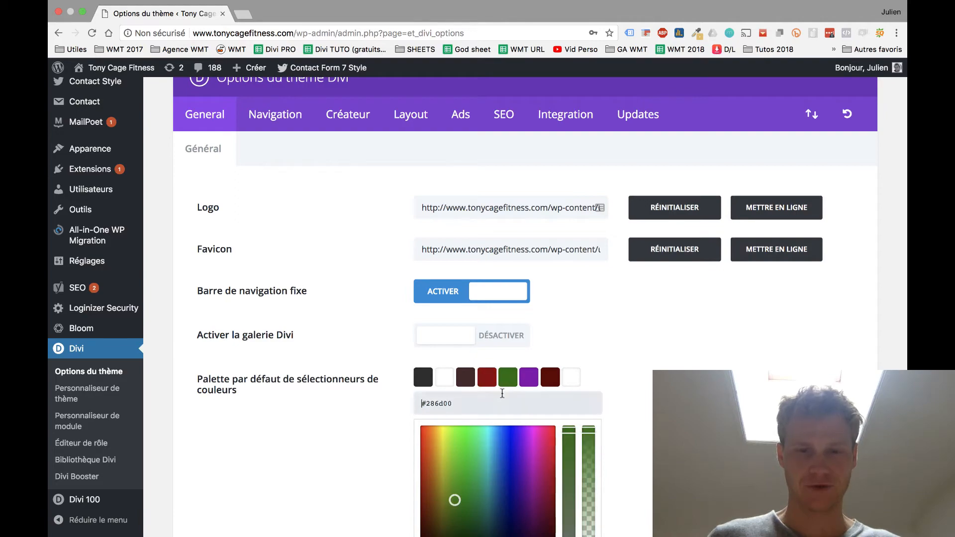
Set the sixth palette colour to the note's grey, dcdbdc, in place of the purple
key("ctrl+Left")
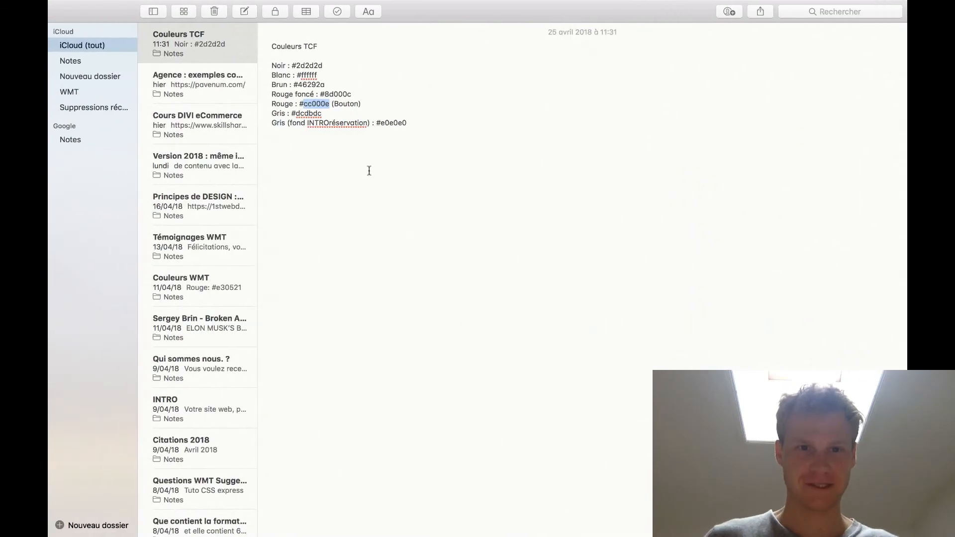
key("ctrl+Right")
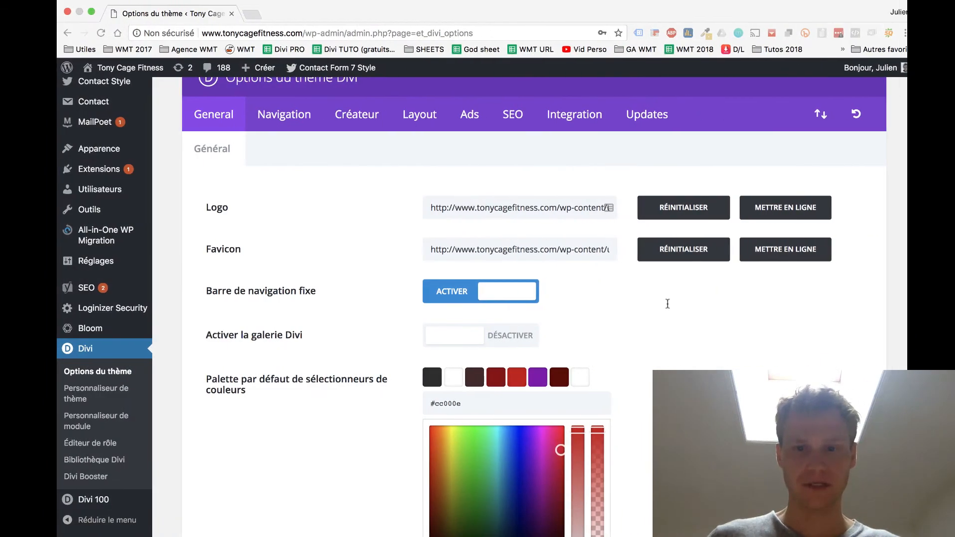
left_click(526, 383)
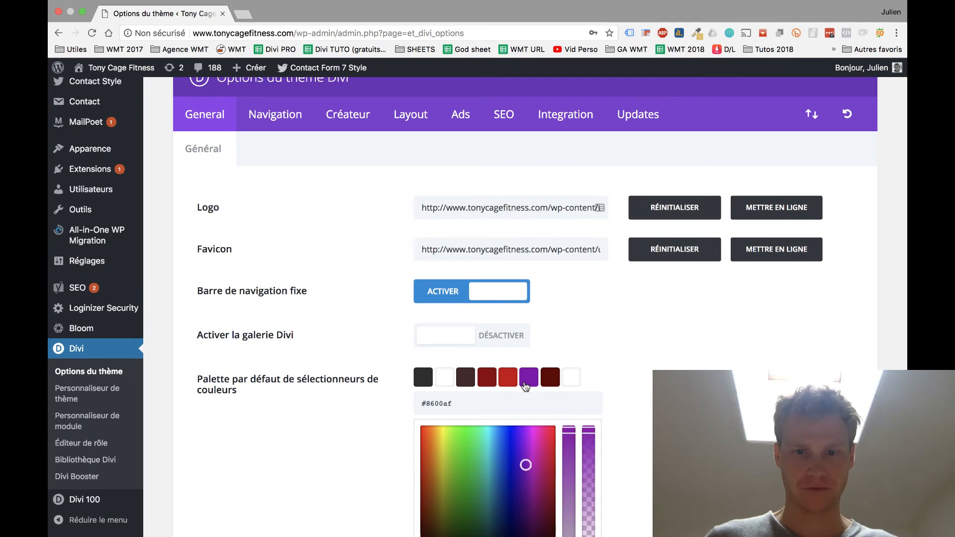
left_click(487, 404)
key("Return")
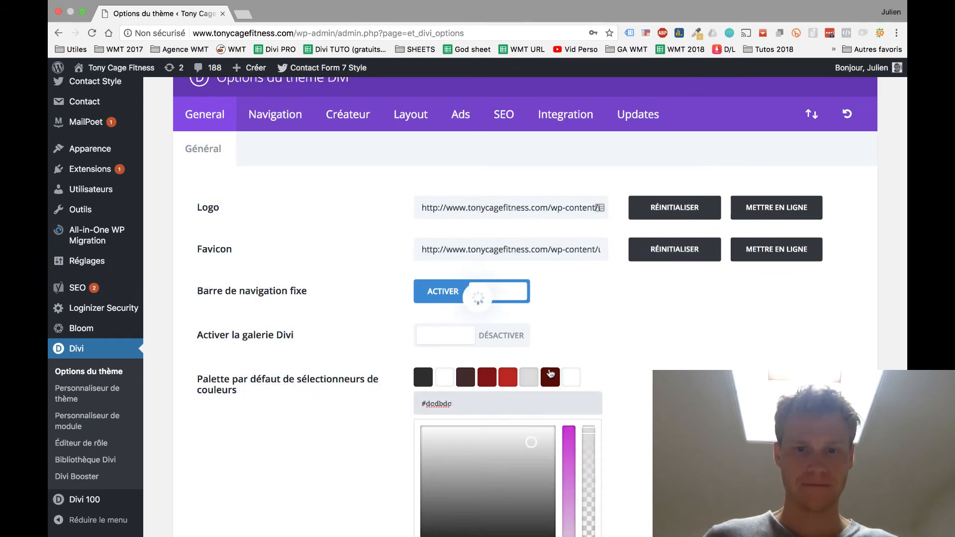
Copy the reservation background grey e0e0e0 from the note and set it as the seventh palette colour
key("ctrl+Left")
double_click(393, 124)
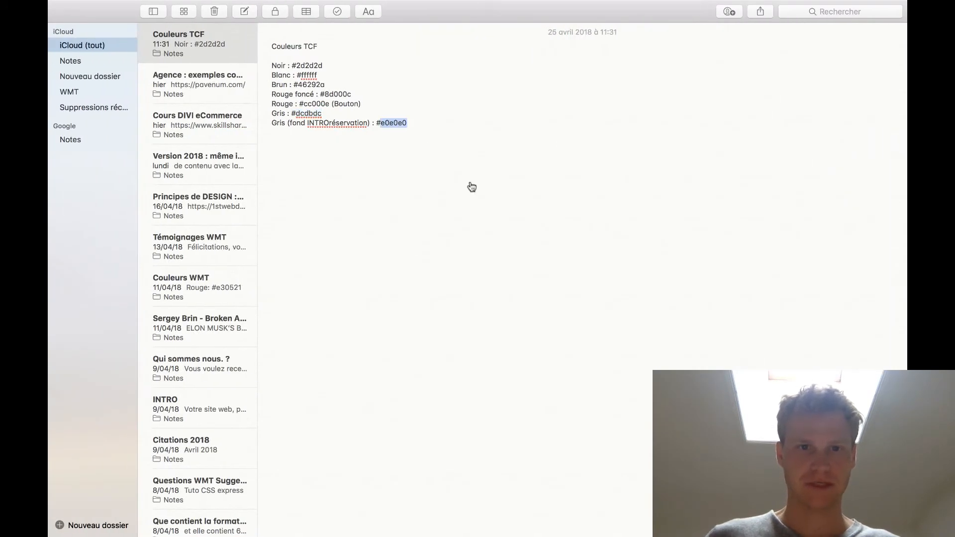
key("ctrl+Right")
left_click(549, 382)
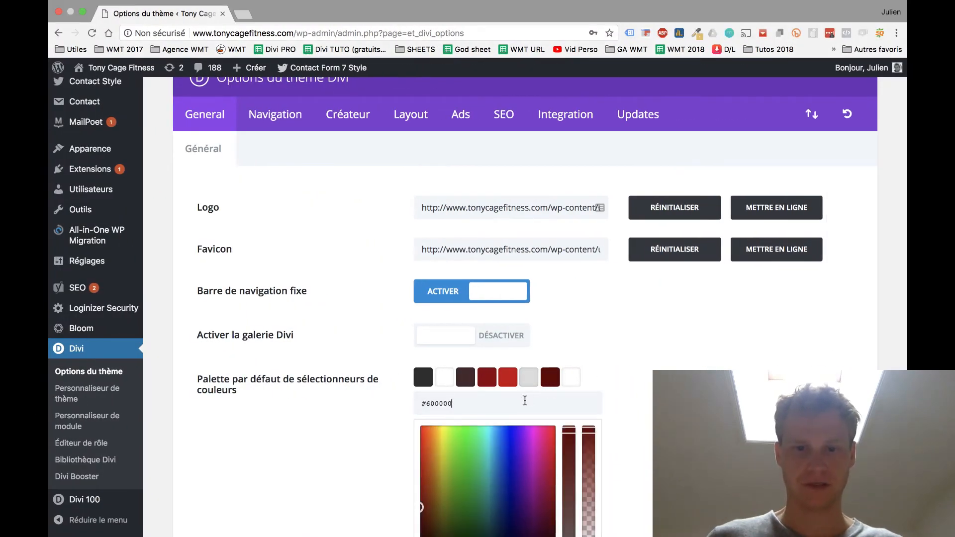
triple_click(525, 400)
key("Return")
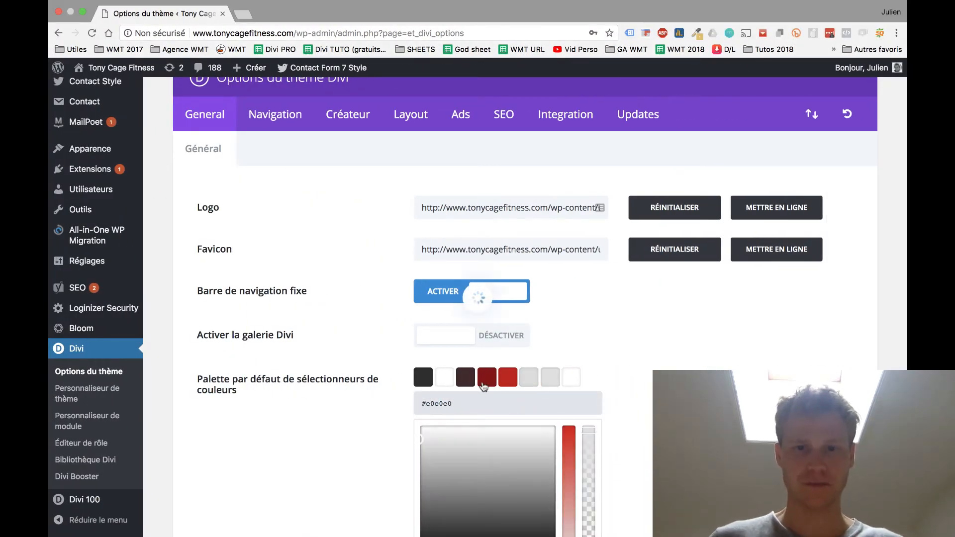
Check the last palette colour and save the Divi theme options
left_click(572, 383)
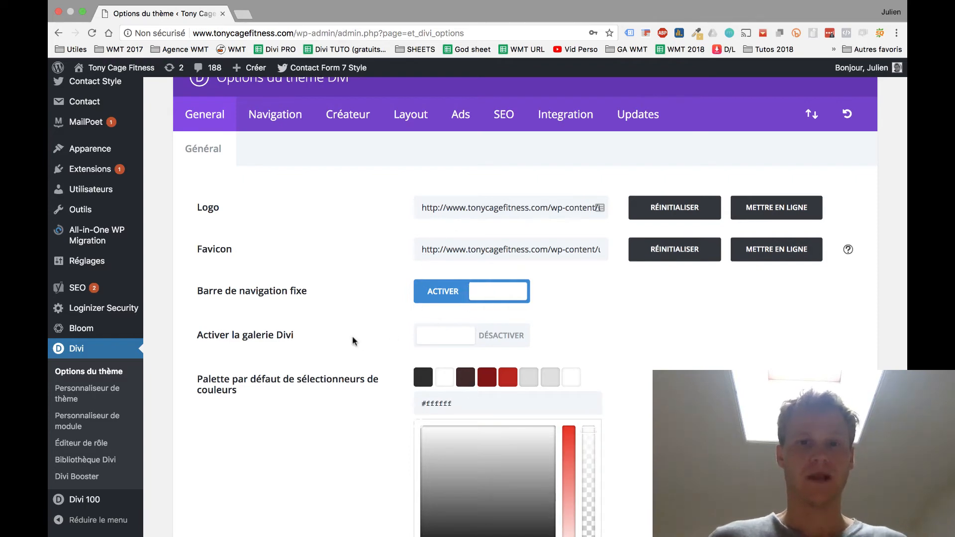
scroll(352, 337, "up", 4)
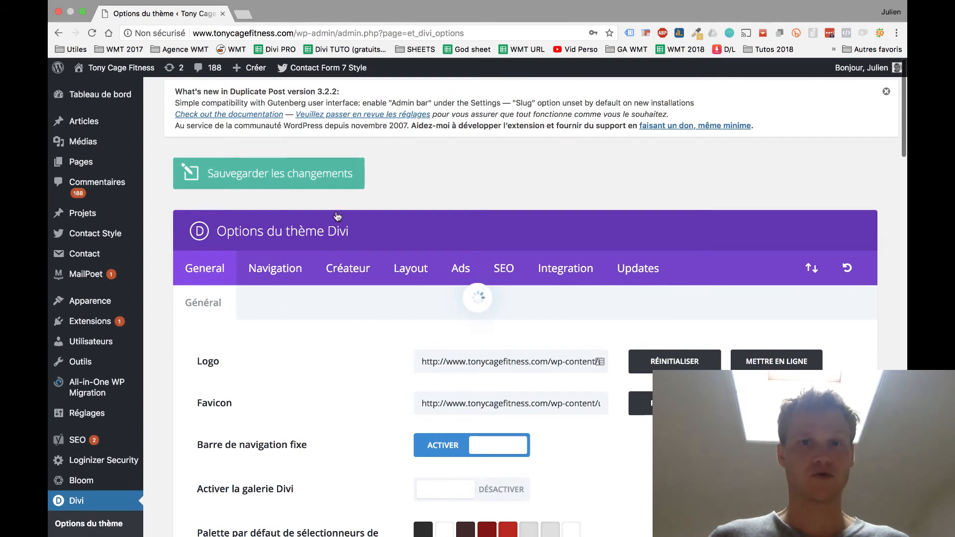
scroll(368, 363, "down", 2)
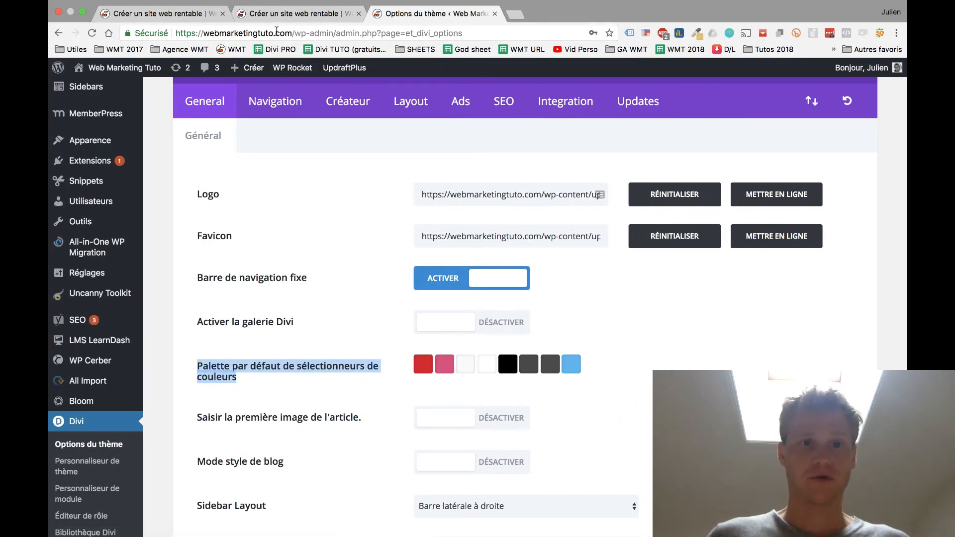
Return to the Web Marketing Tuto page and insert a normal section with a three-column row below the gradient section
left_click(293, 14)
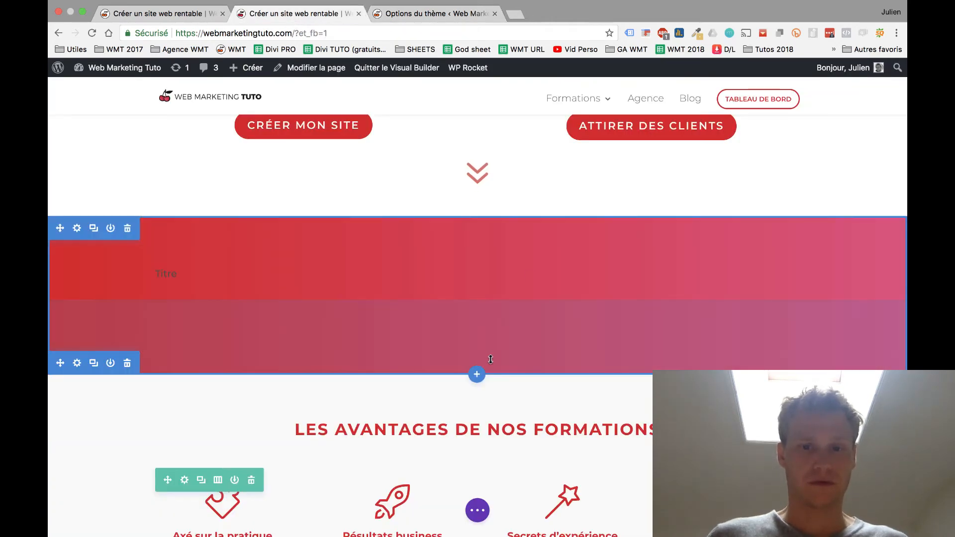
left_click(478, 375)
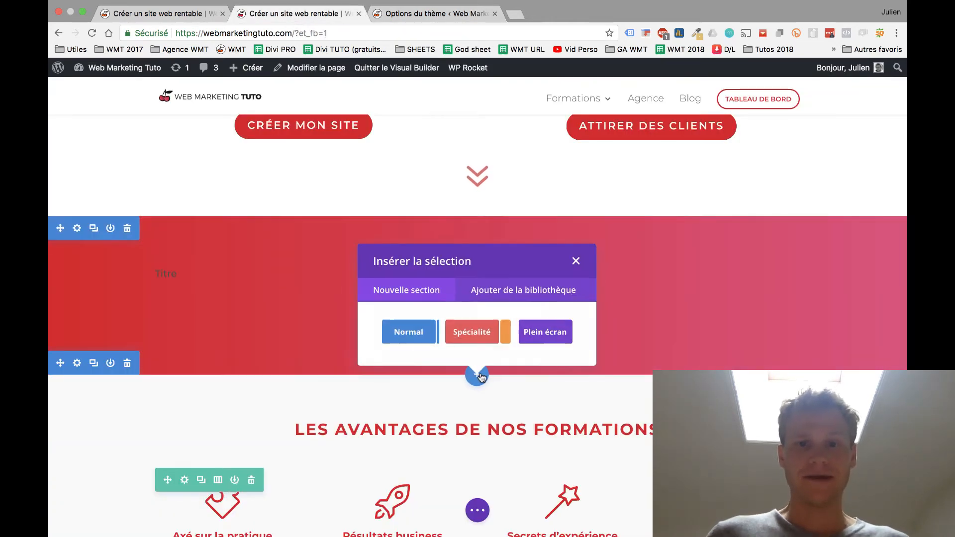
left_click(427, 340)
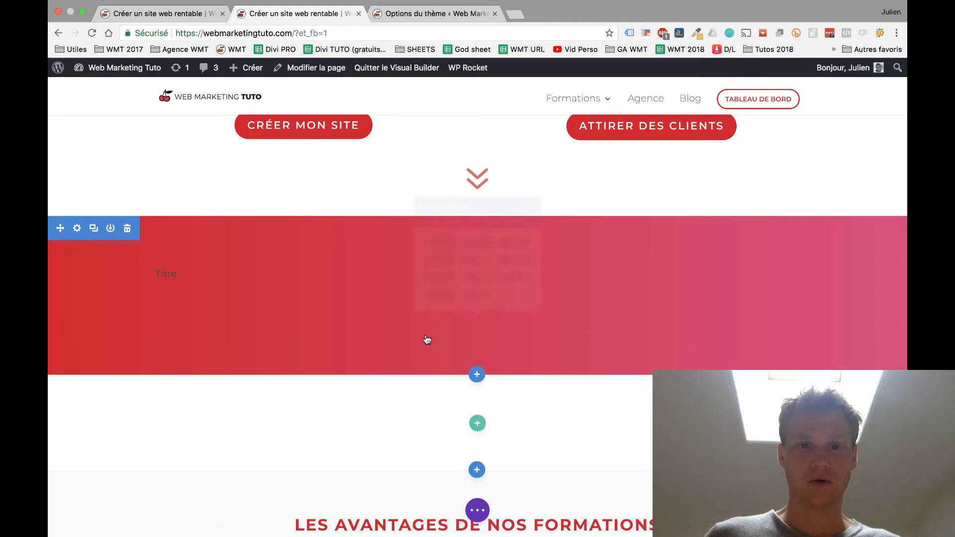
left_click(547, 291)
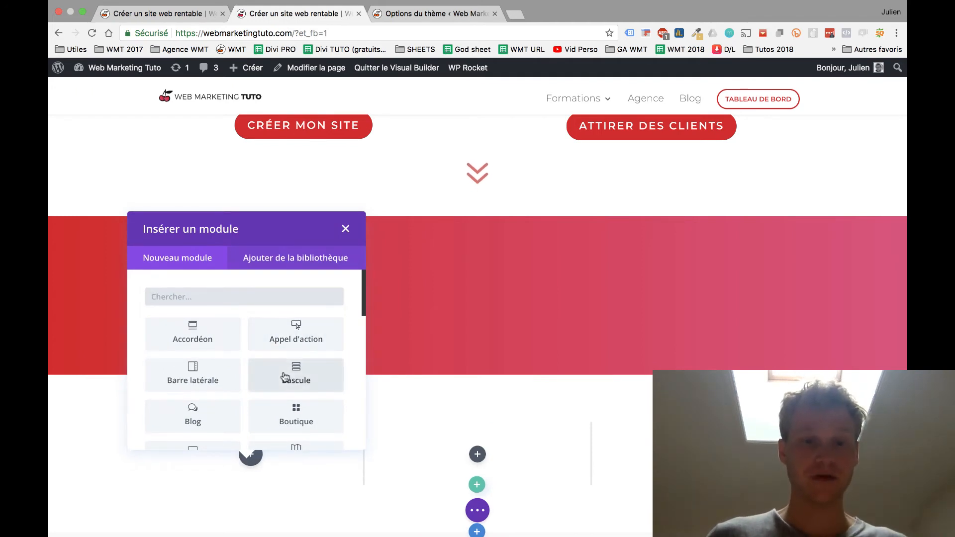
Add a Bouton module to the new row's first column and enable custom styles for the button
scroll(285, 376, "down", 3)
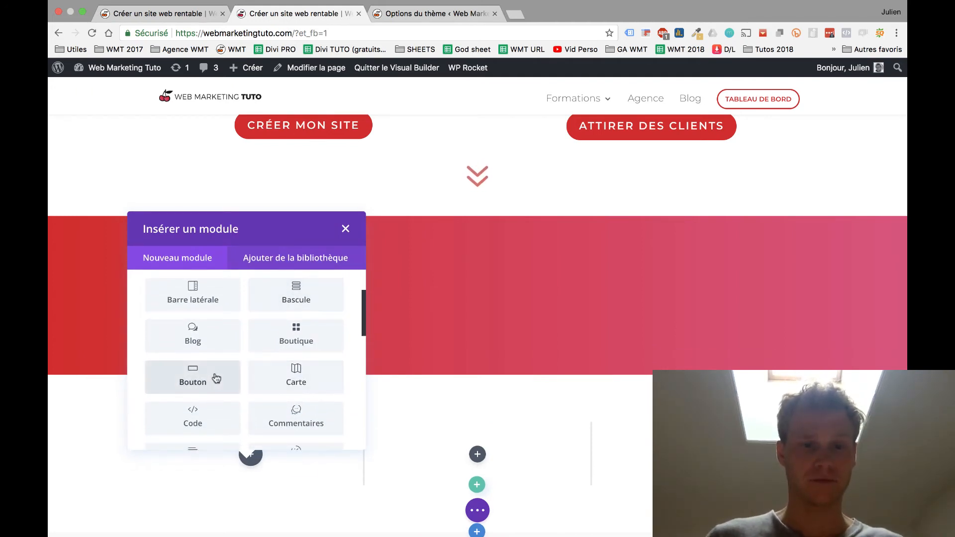
left_click(193, 377)
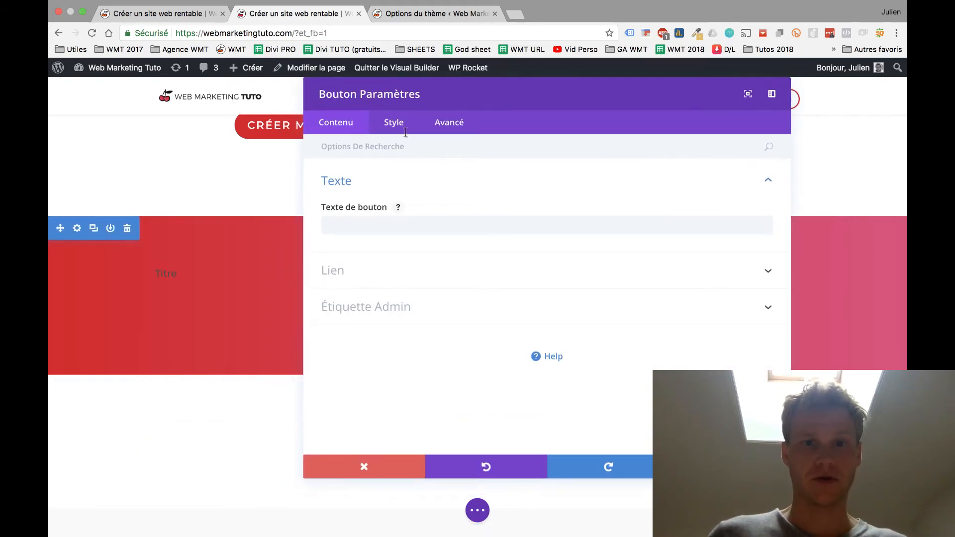
left_click(401, 132)
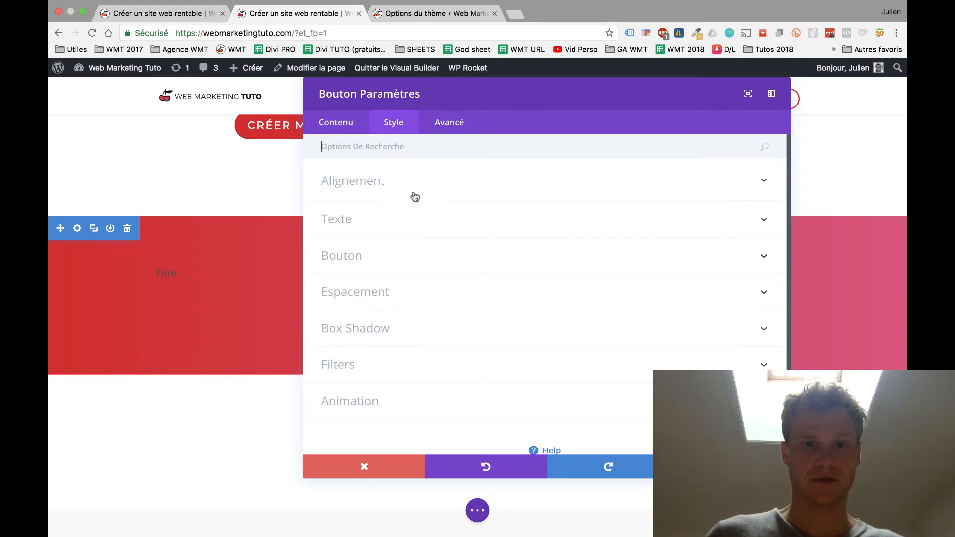
left_click(369, 253)
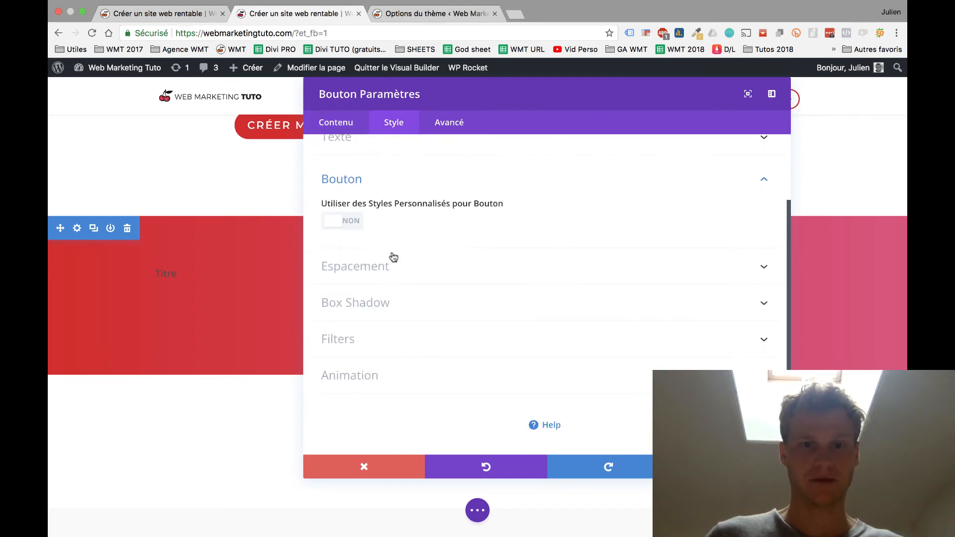
left_click(335, 224)
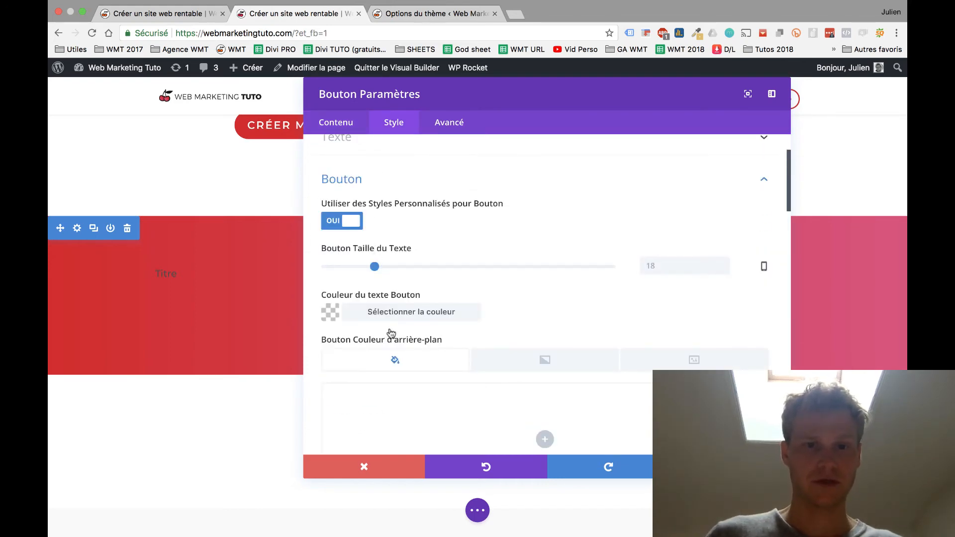
Set the button's text to BOUTON in its content settings
left_click(334, 312)
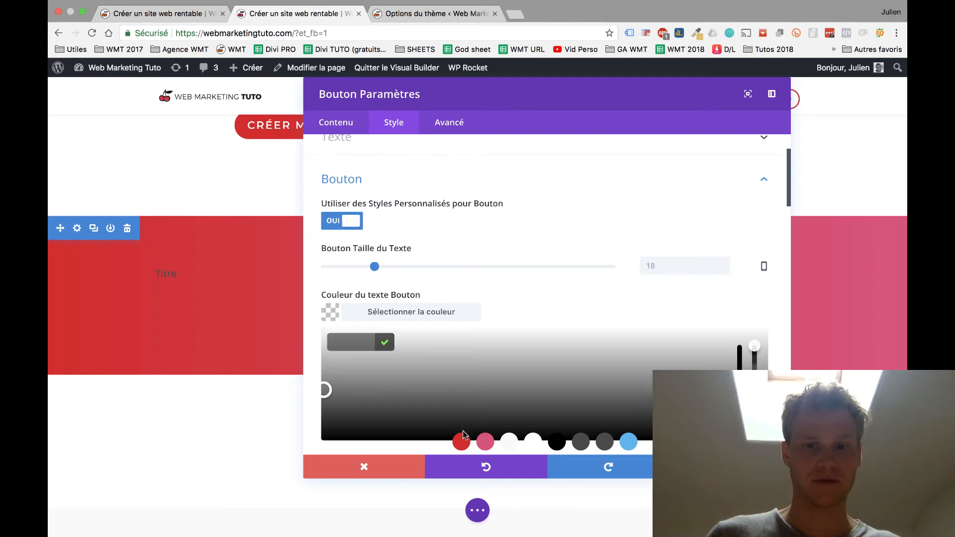
left_click(341, 127)
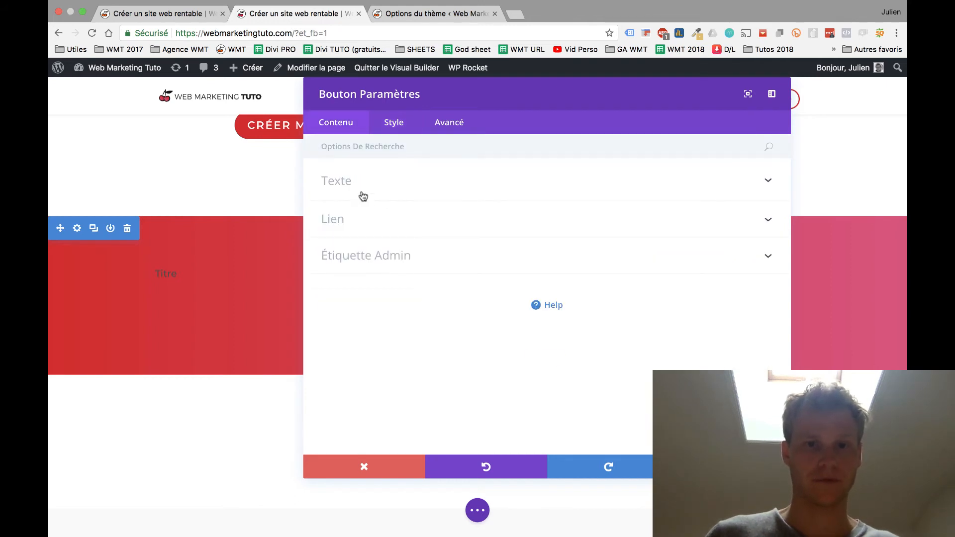
left_click(362, 193)
left_click(366, 222)
type("BOUTON")
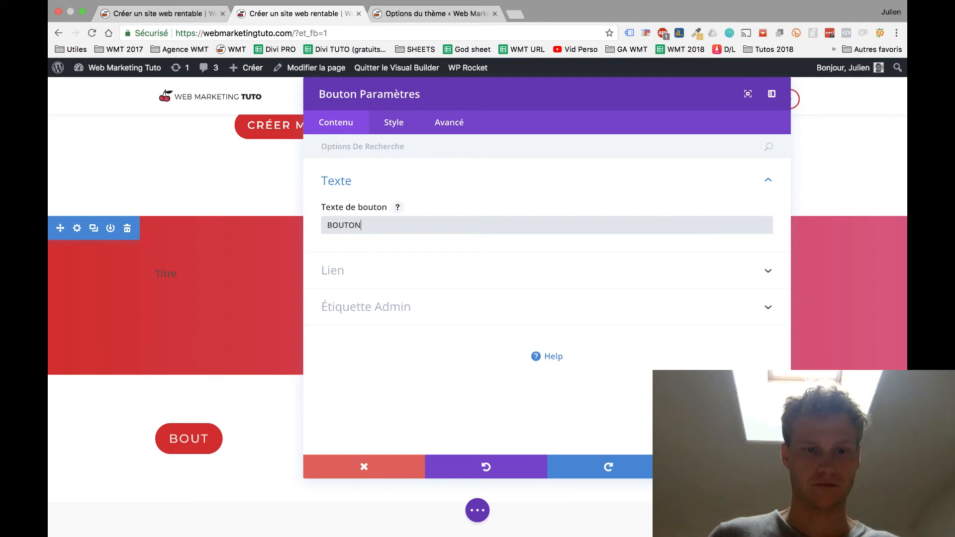
Try the palette's pink, off-white, black and dark grey as the button's background colour, then apply the palette's red #e30521
left_click(396, 127)
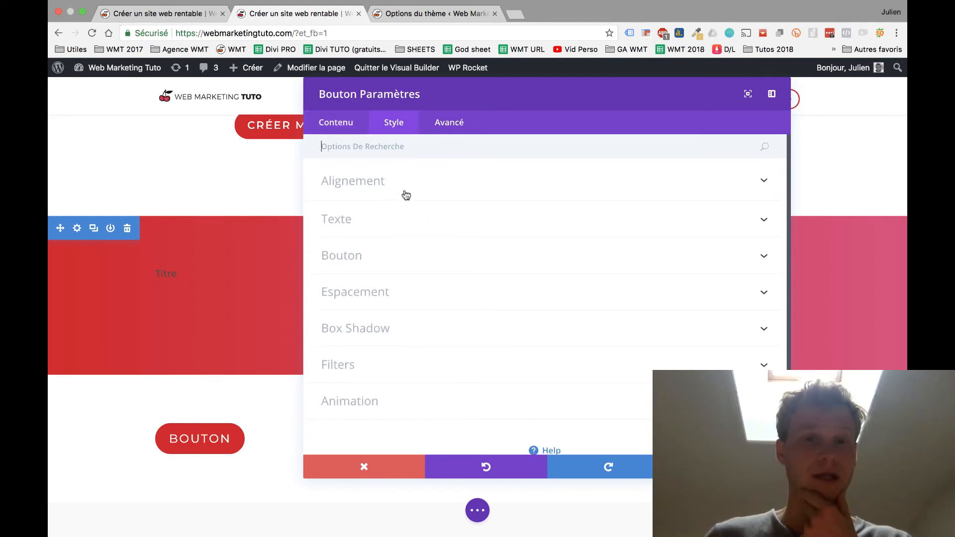
left_click(381, 256)
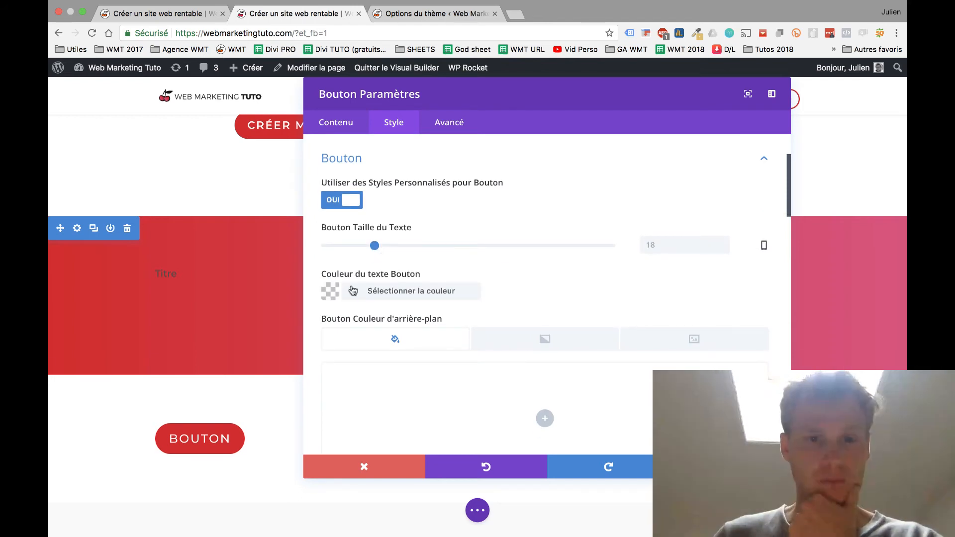
scroll(417, 326, "down", 5)
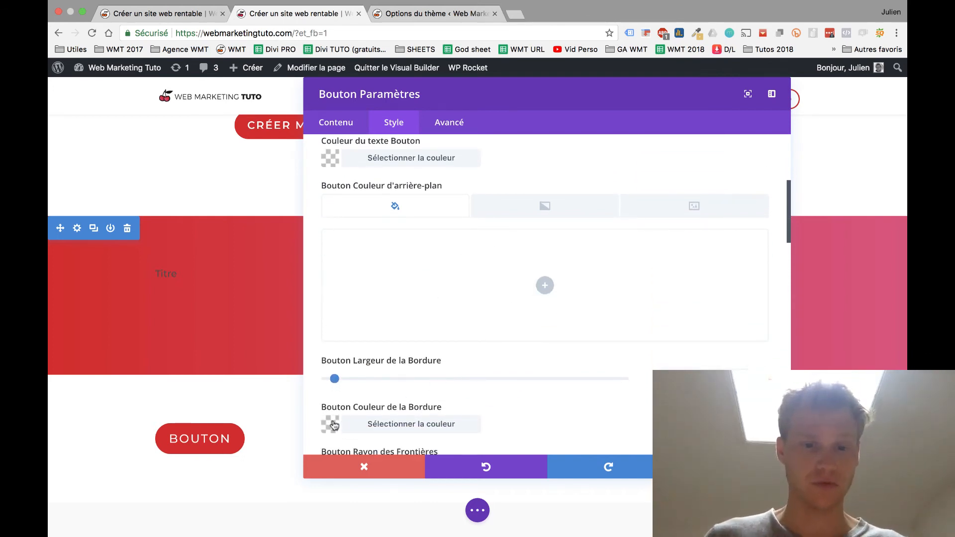
scroll(334, 426, "down", 3)
scroll(334, 425, "up", 2)
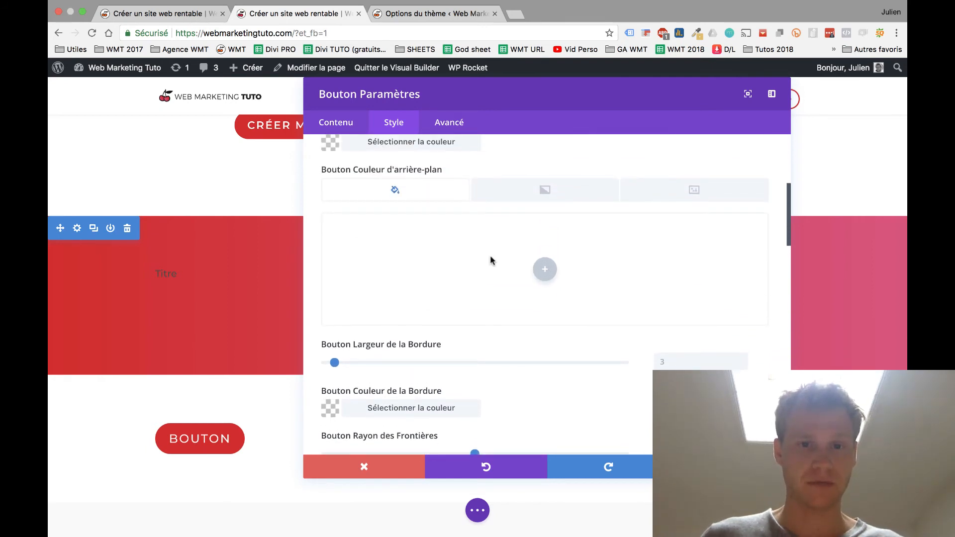
left_click(491, 260)
left_click(486, 328)
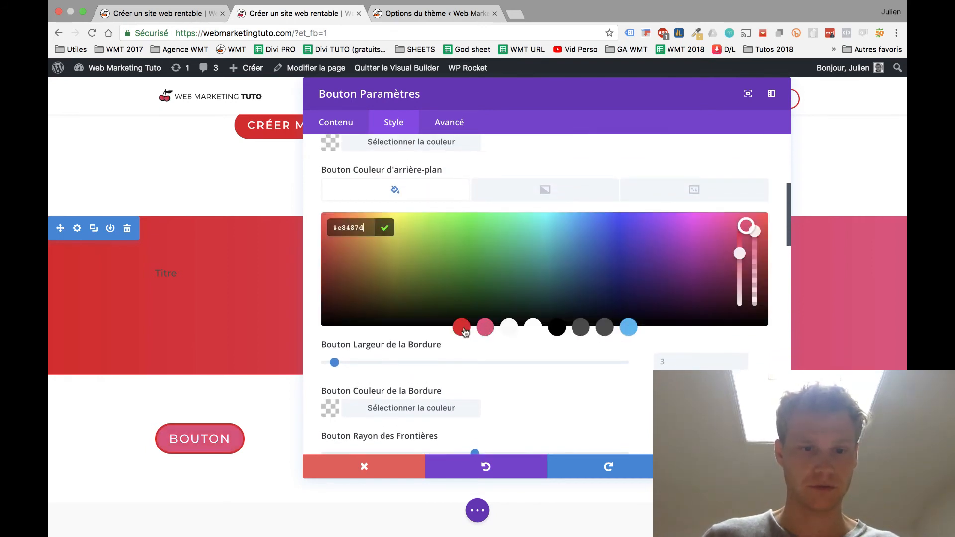
left_click(461, 328)
left_click(533, 327)
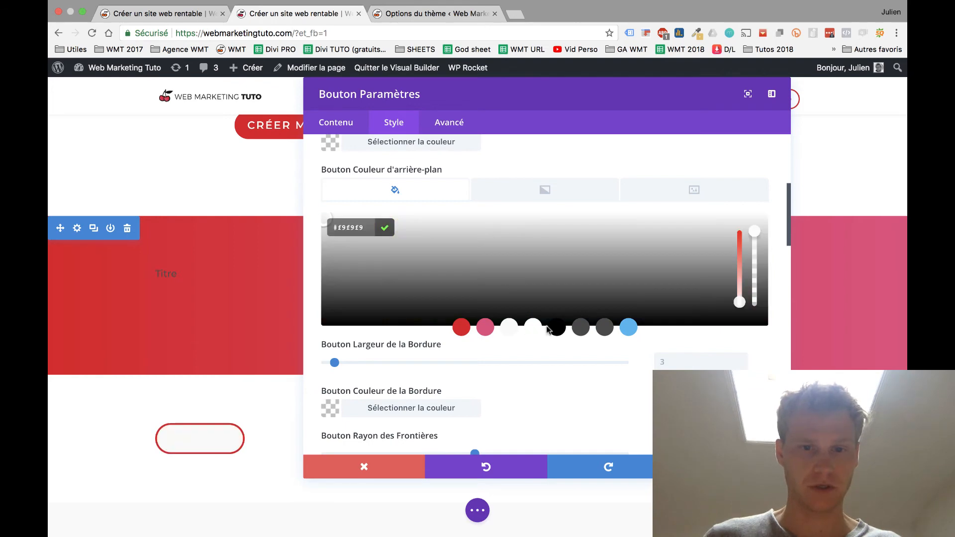
left_click(556, 327)
left_click(581, 329)
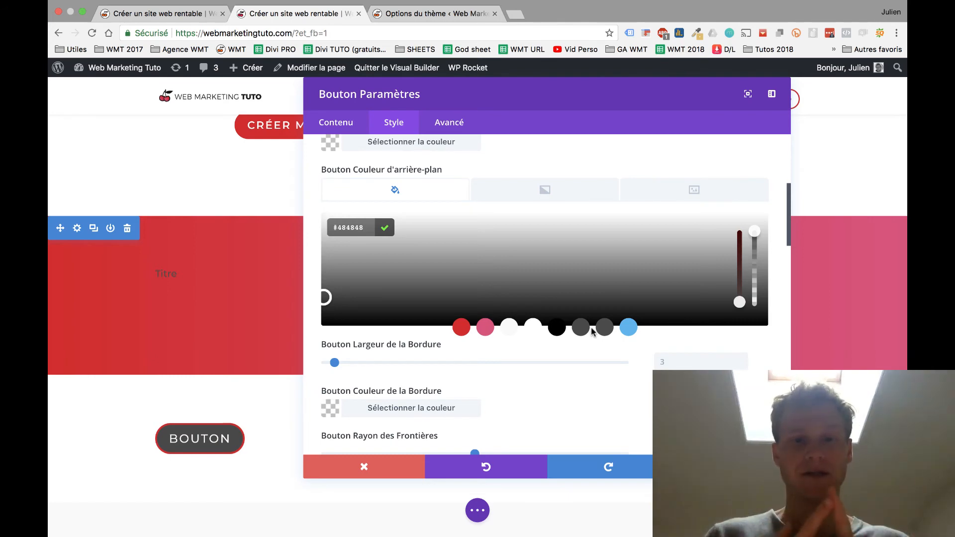
left_click(461, 329)
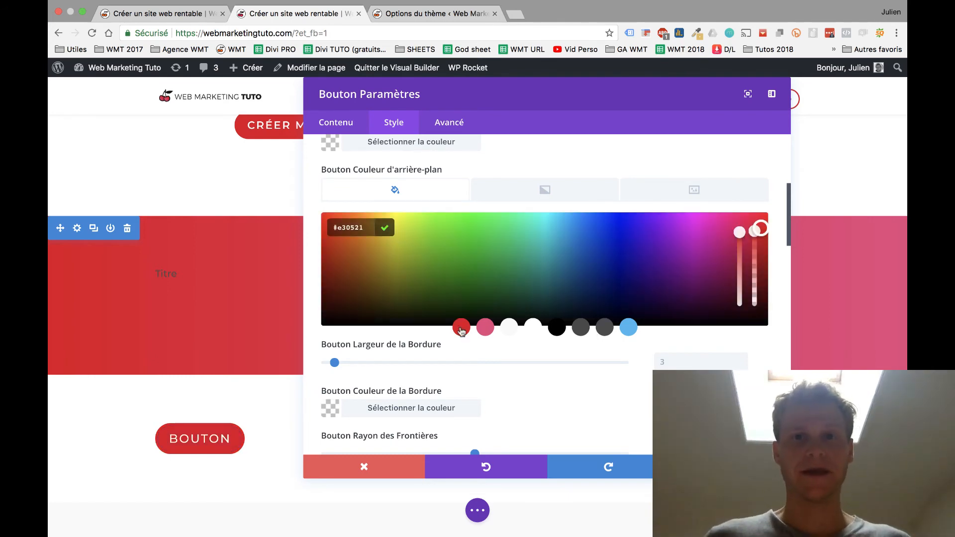